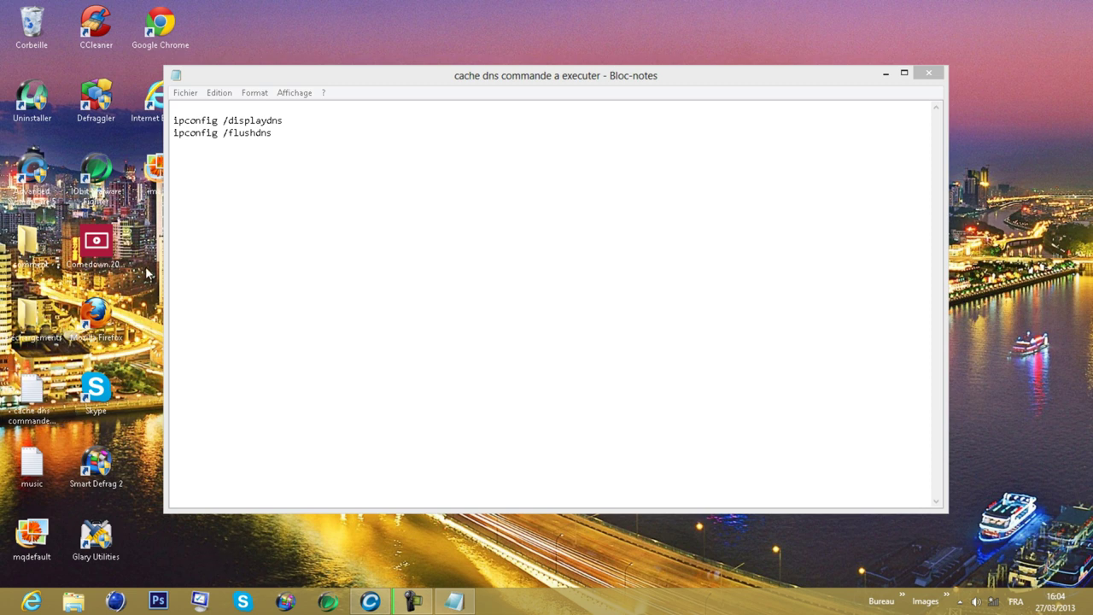
- Search the applications for cmd and run Invite de commandes as administrator
left_click(164, 263)
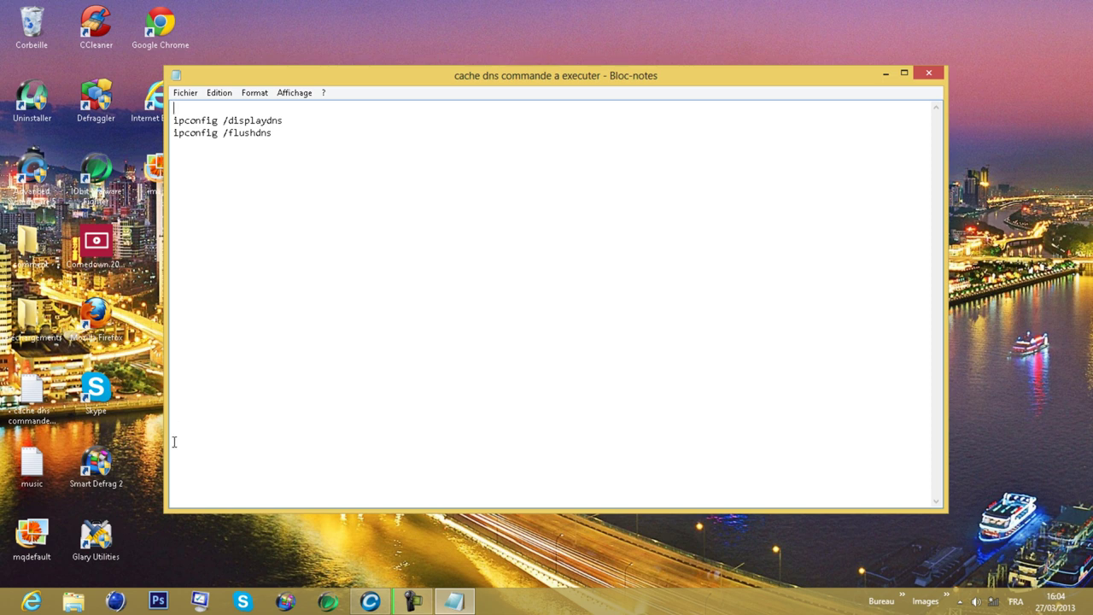
mouse_move(17, 608)
mouse_move(1089, 9)
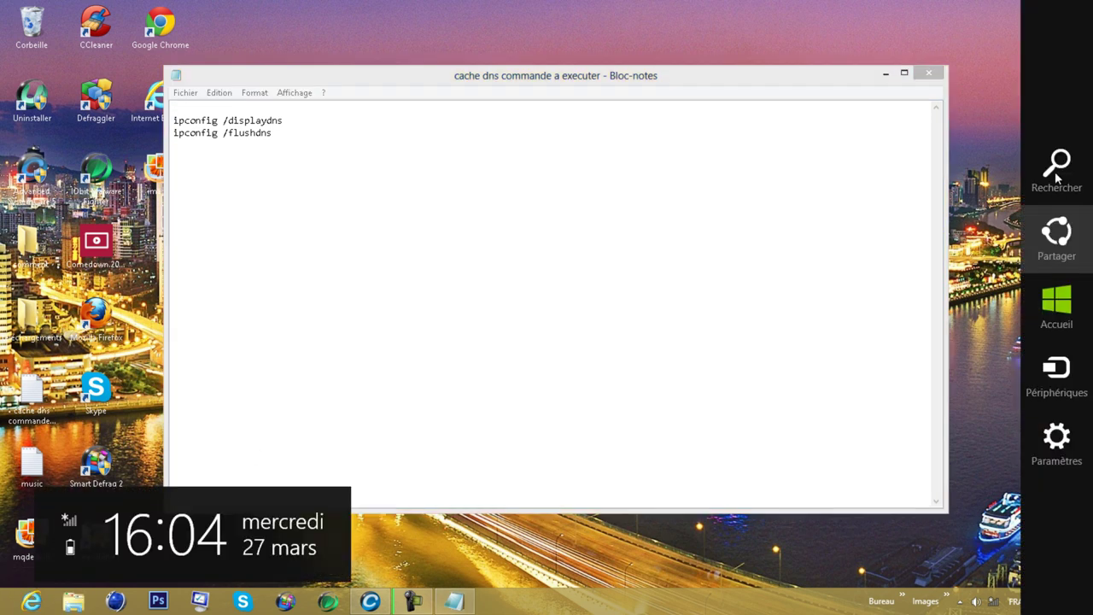
left_click(1057, 162)
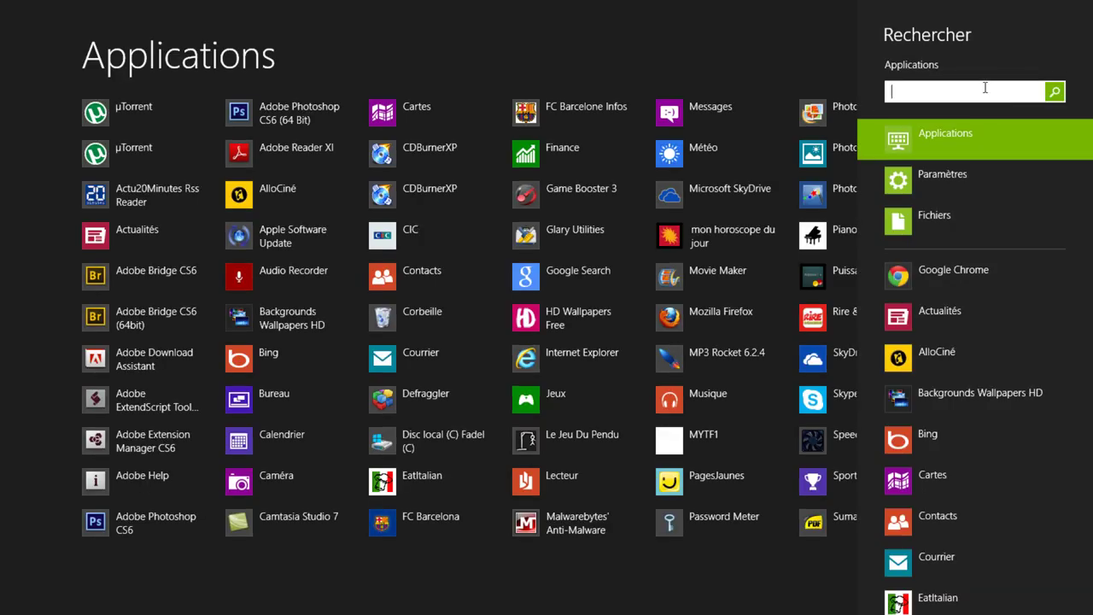
type("cmd")
left_click(12, 29)
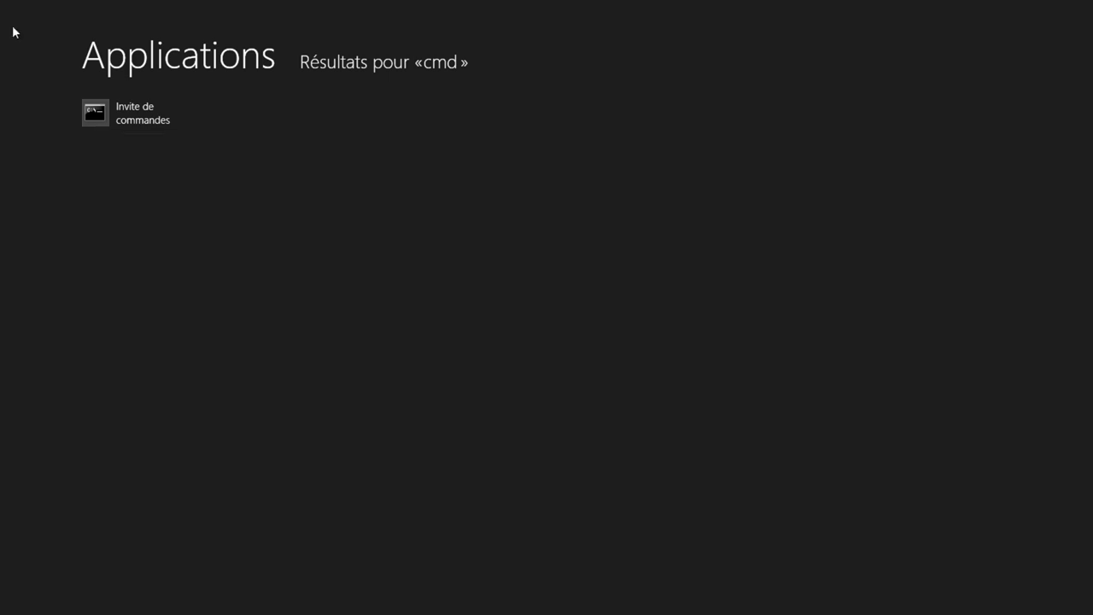
right_click(137, 127)
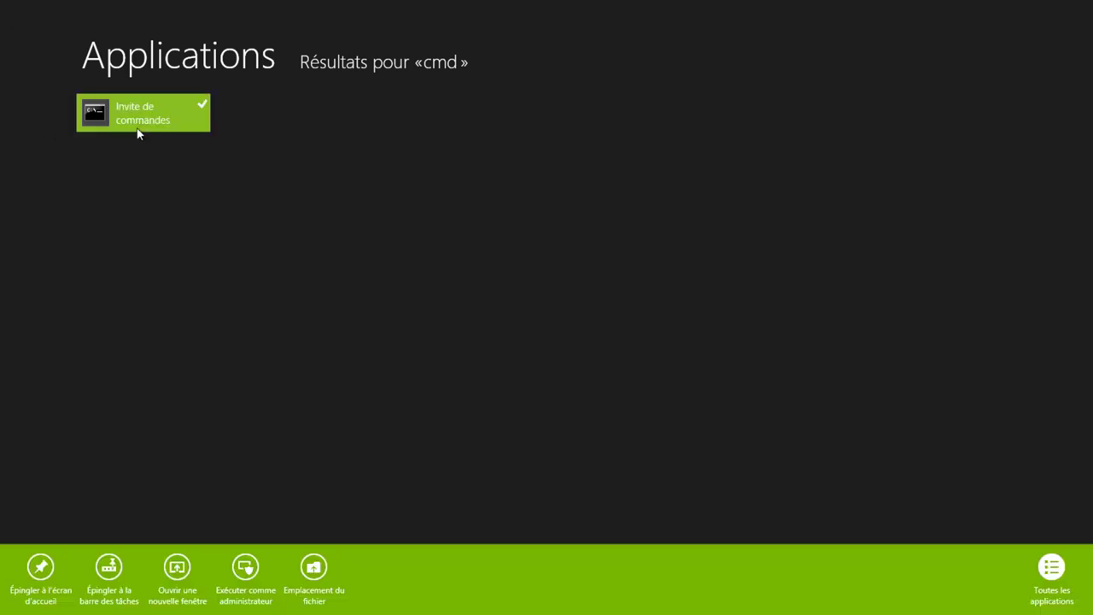
left_click(250, 567)
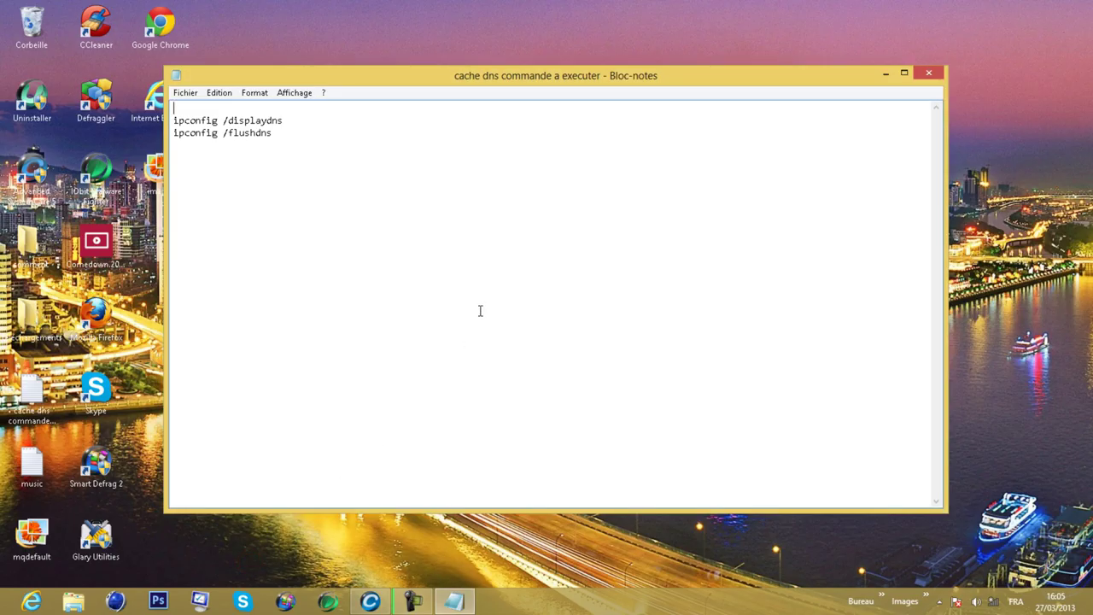
- Arrange the command prompt and the Notepad note so that both the prompt and the two ipconfig commands are readable
left_click(379, 46)
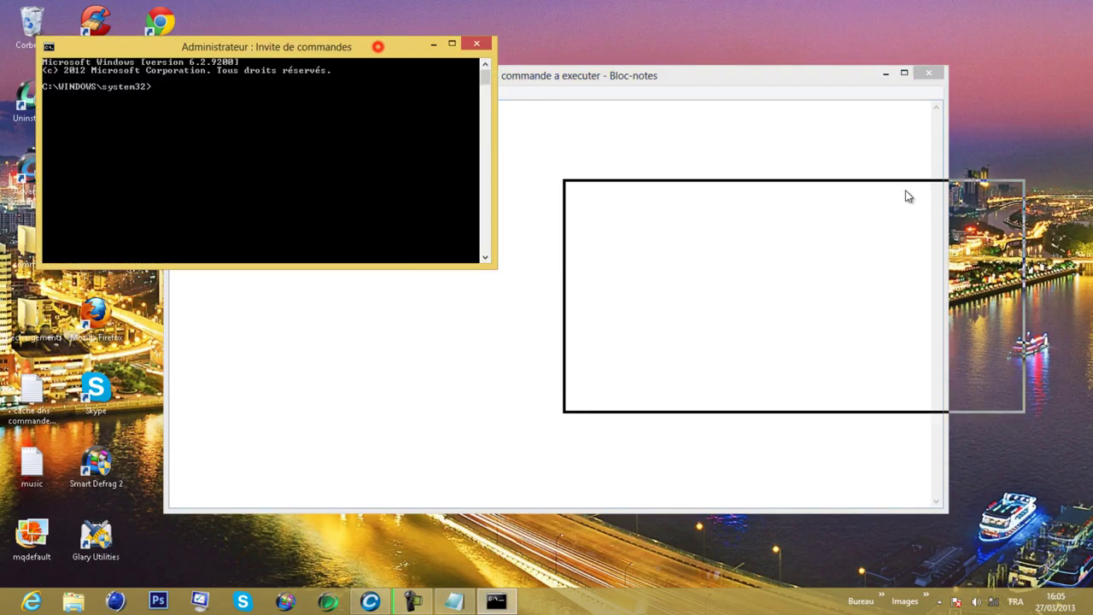
left_click_drag(908, 196, 908, 197)
left_click_drag(802, 192, 748, 152)
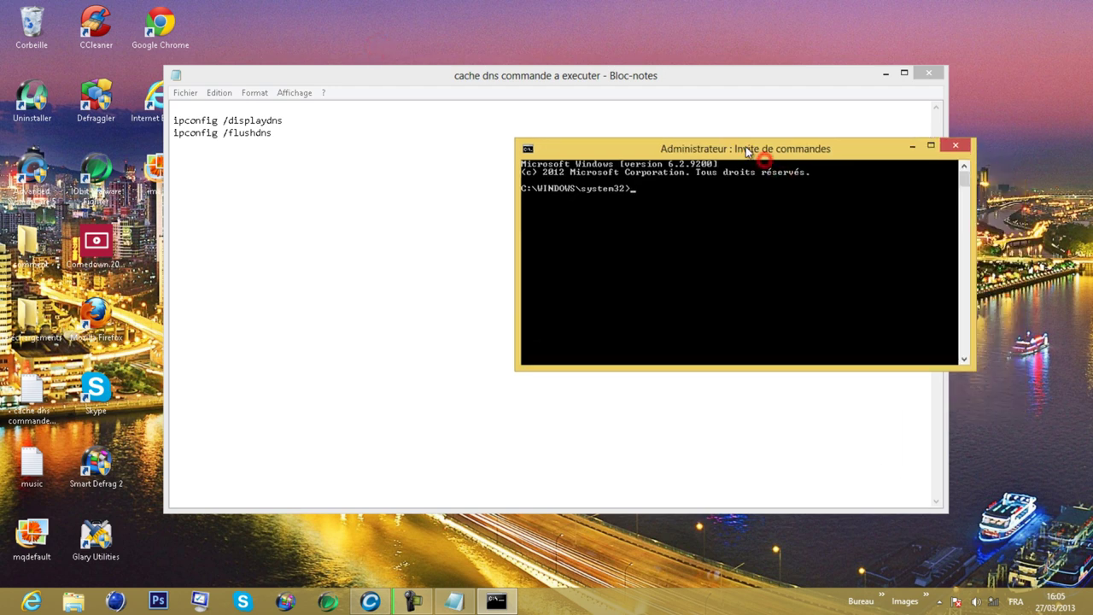
left_click(729, 133)
left_click_drag(741, 80, 817, 322)
left_click(803, 184)
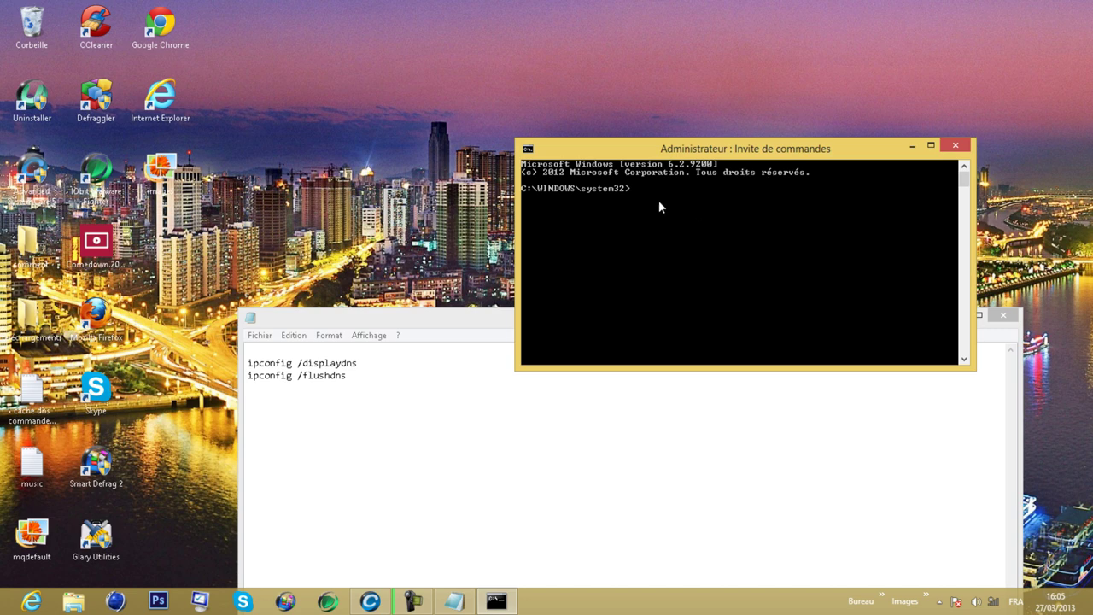
left_click(367, 317)
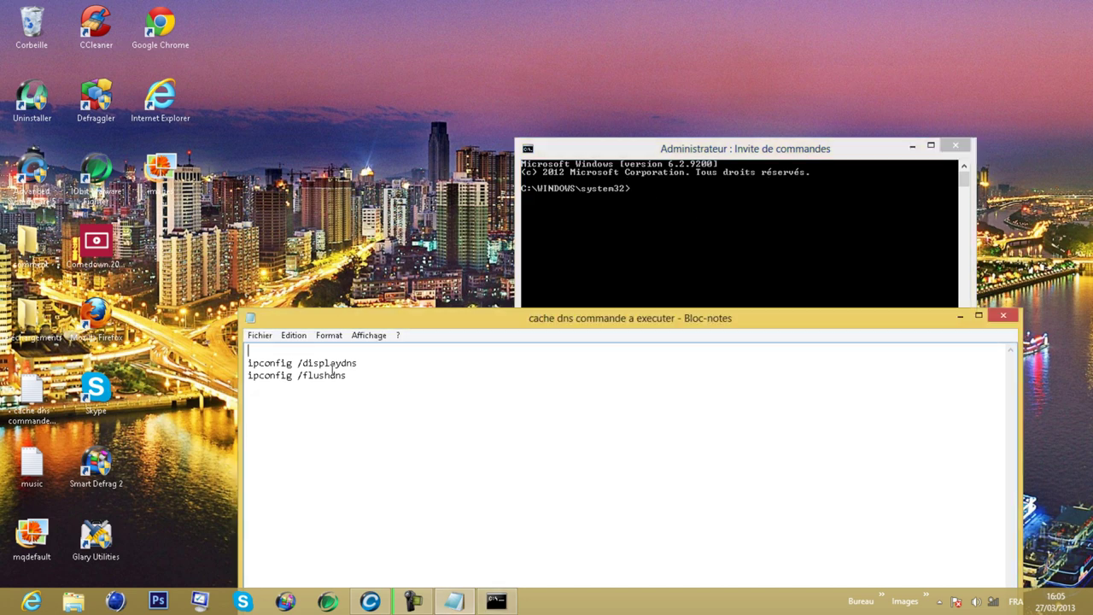
- Run ipconfig /displaydns in the command prompt and review the DNS cache entries from start to end
left_click(620, 270)
left_click(643, 209)
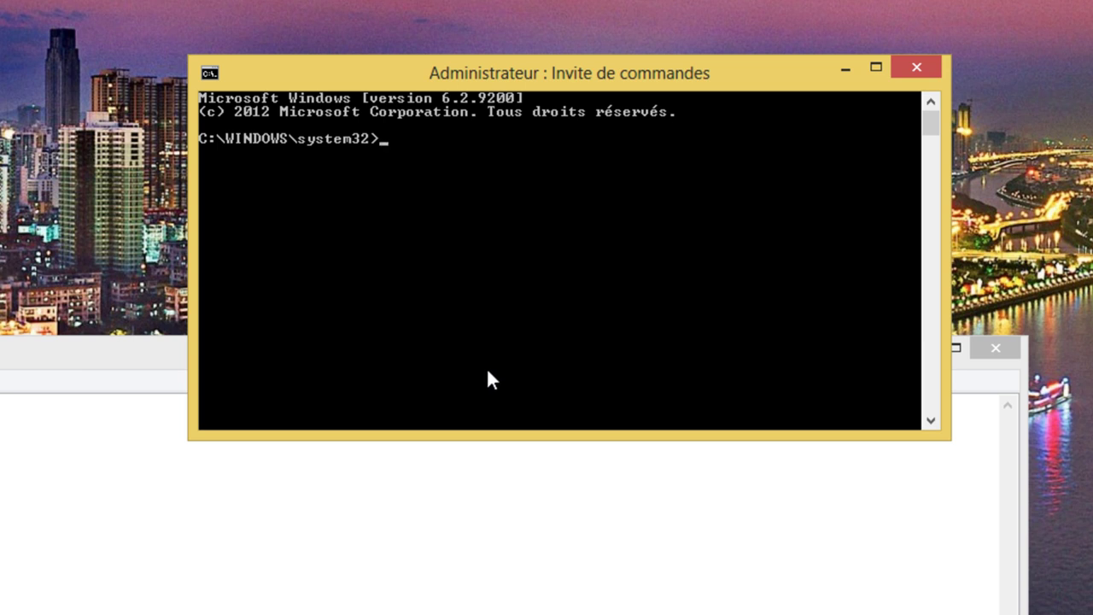
type("ipconfig")
type("/")
type("di")
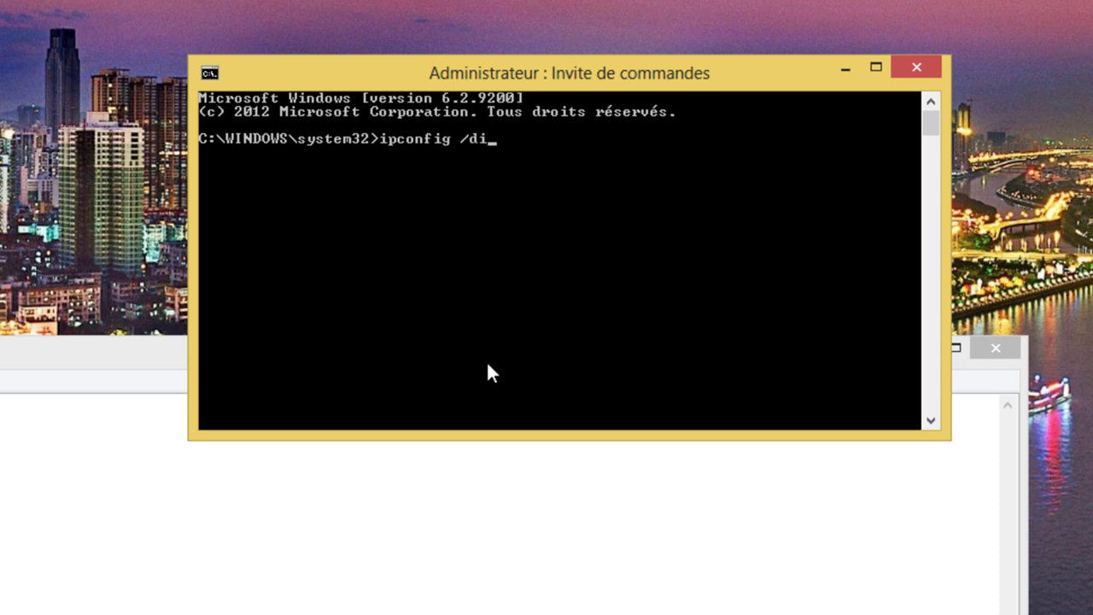
type("s")
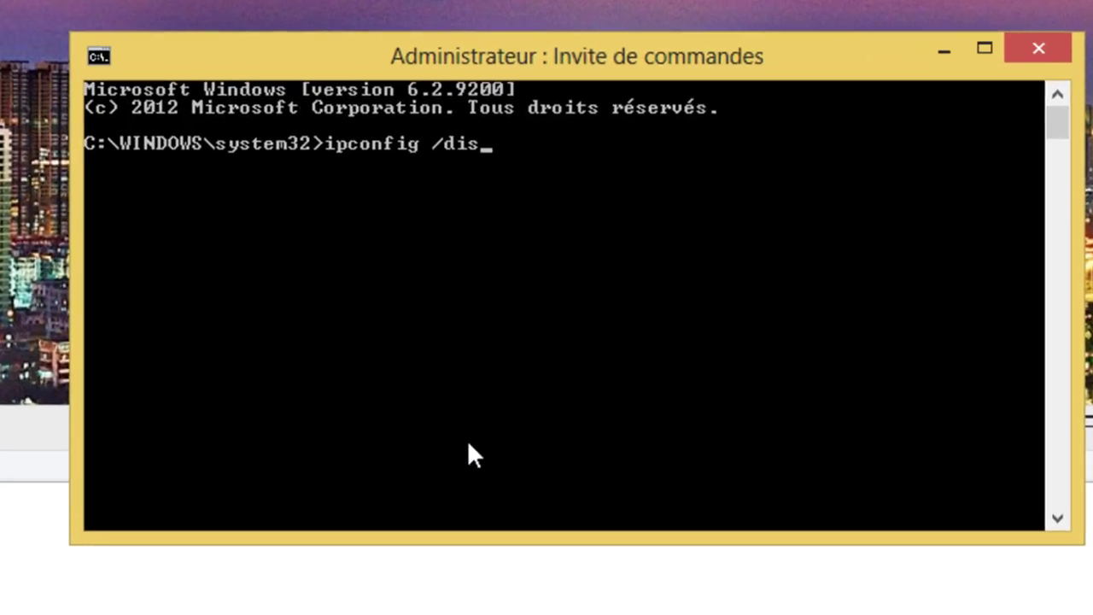
type("play")
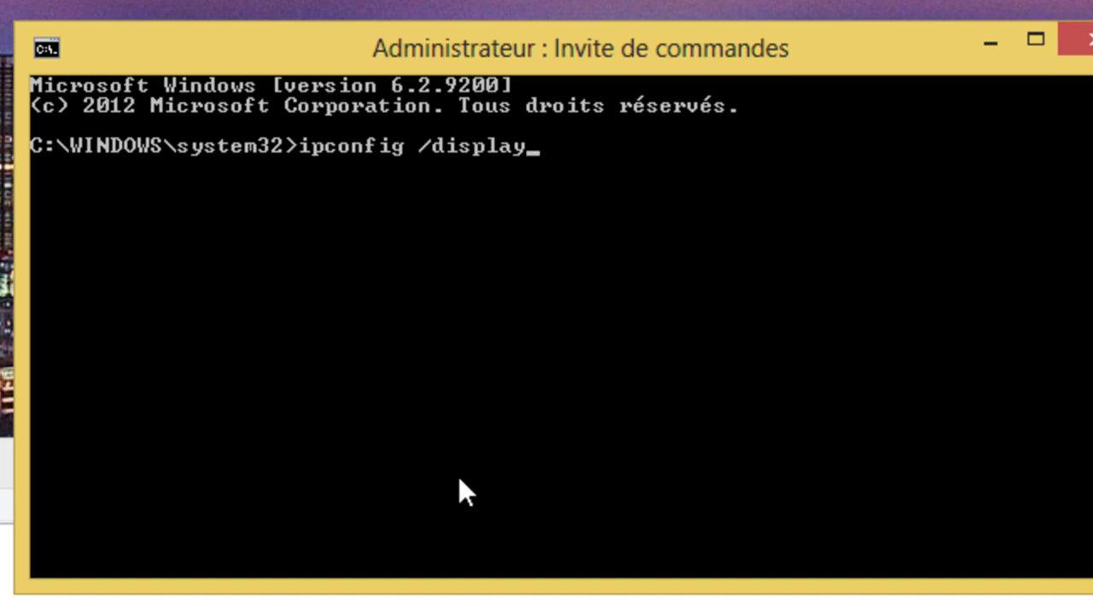
type("dns")
key("Return")
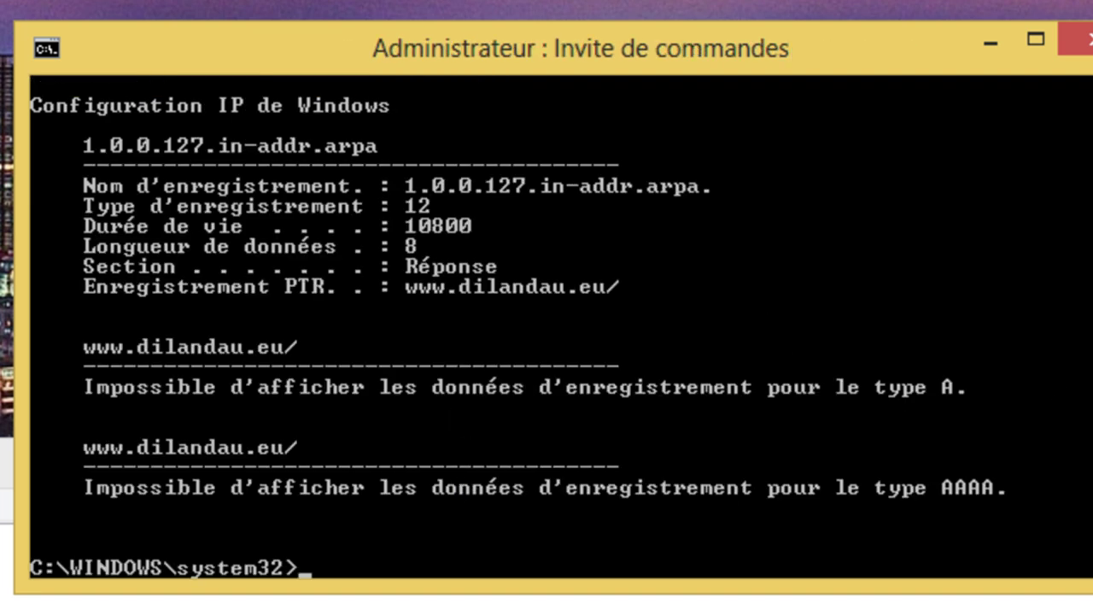
scroll(546, 325, "down", 10)
scroll(547, 325, "up", 15)
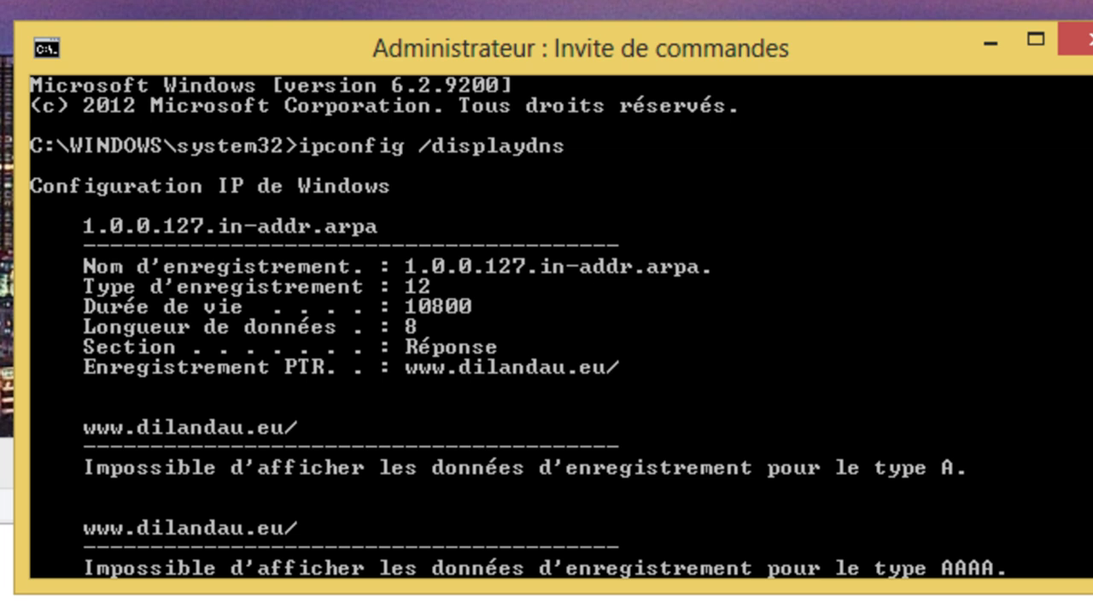
scroll(518, 327, "down", 1)
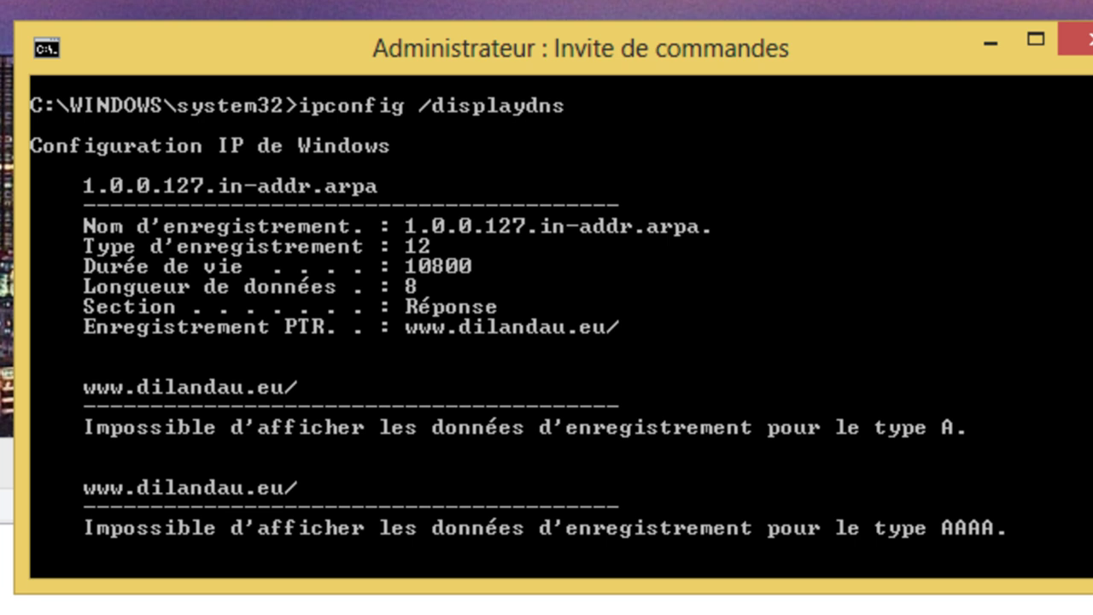
scroll(582, 396, "down", 5)
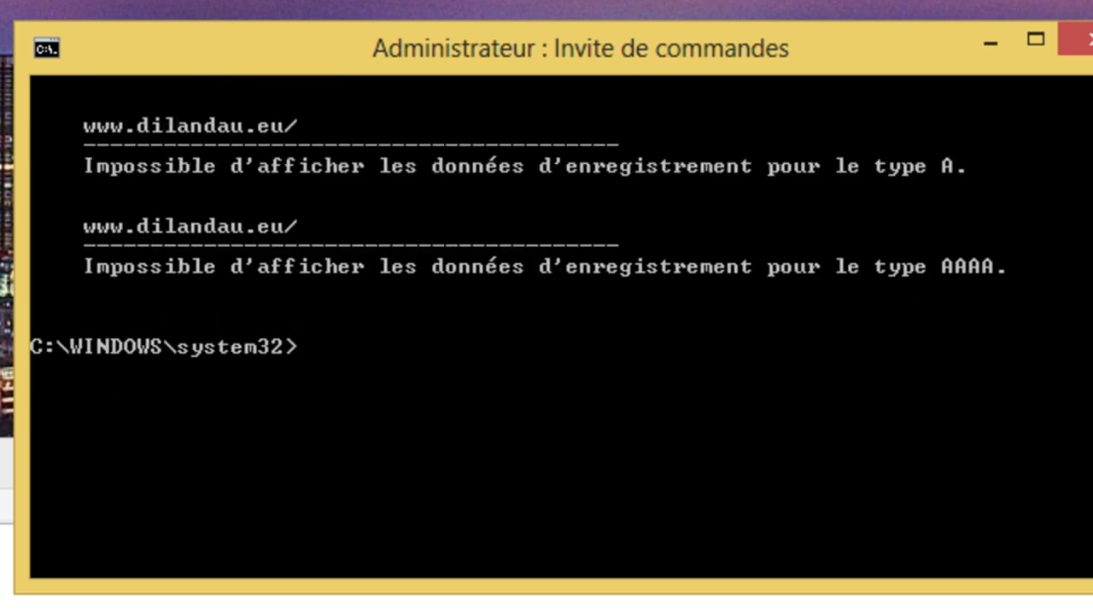
- Flush the DNS cache by running ipconfig /flushdns at the prompt
left_click(546, 333)
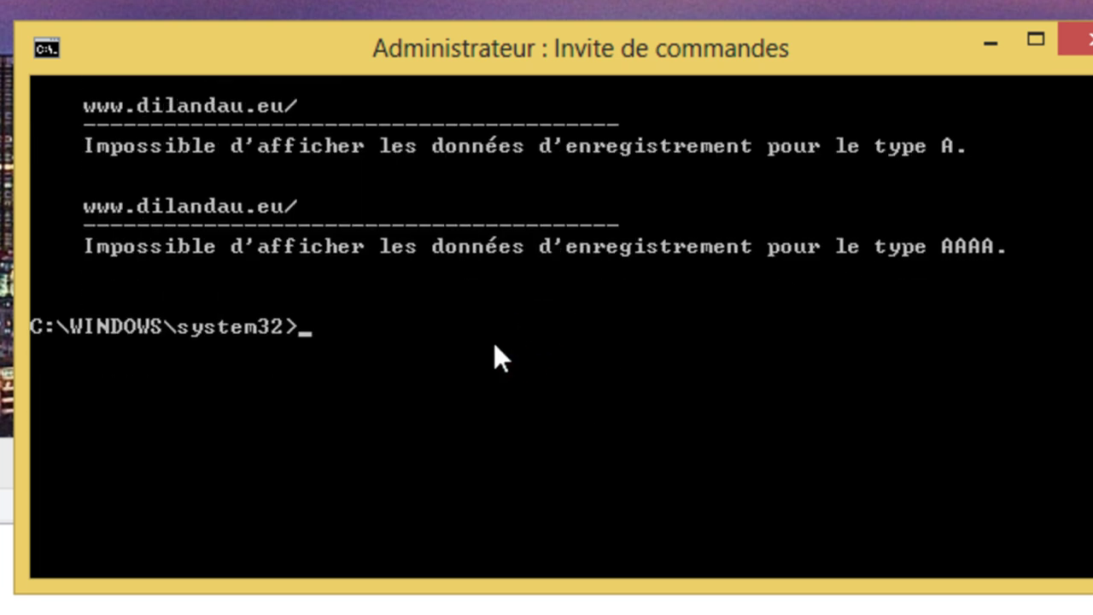
type("ipcon")
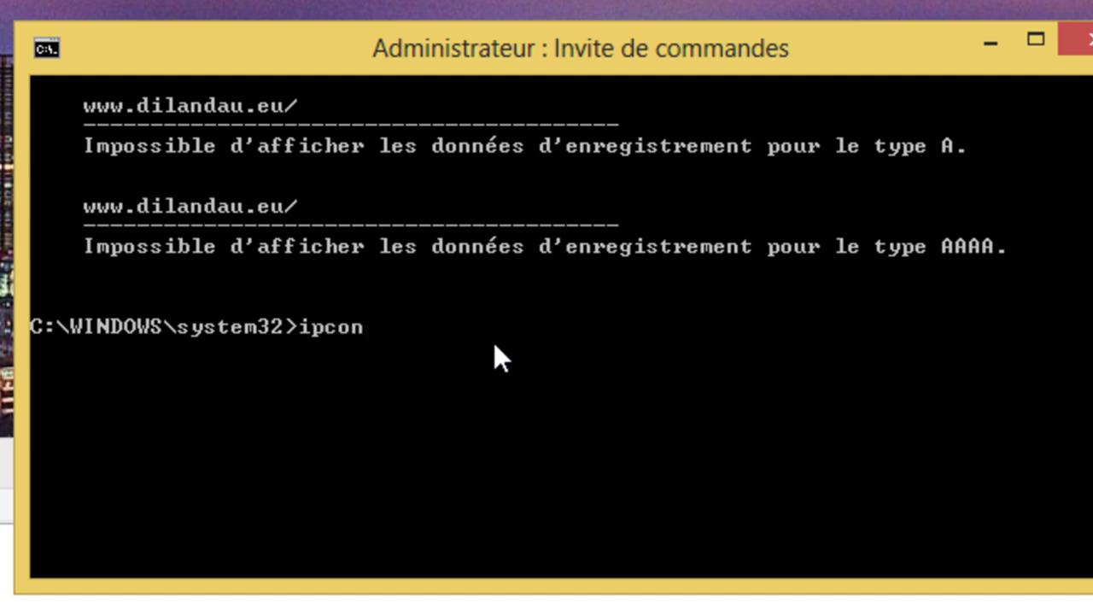
type("fig")
type(" /")
type("flu")
key("BackSpace")
type("lush")
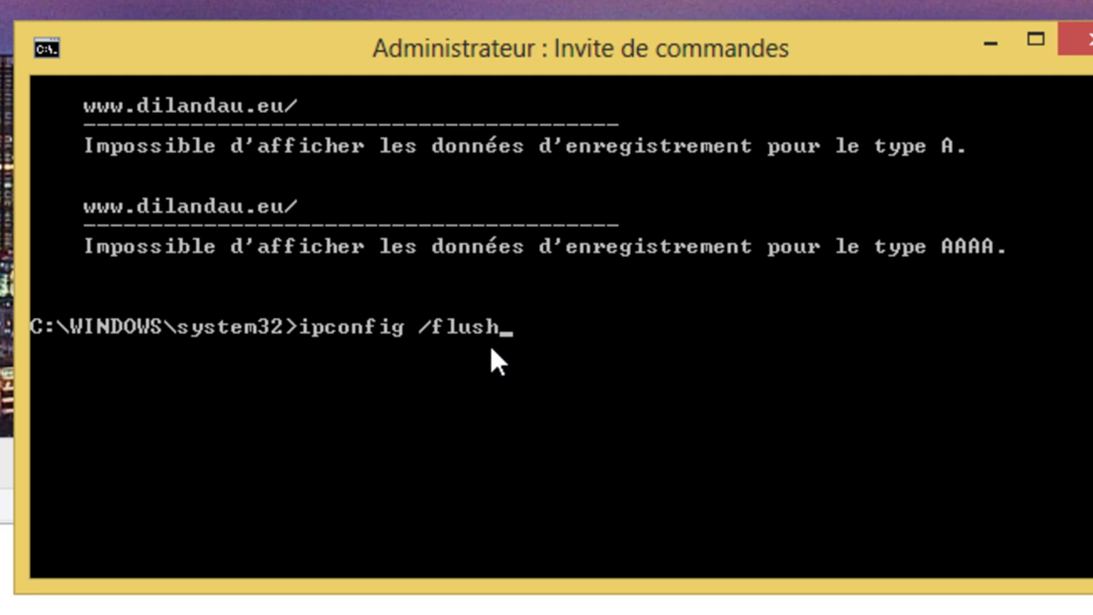
type("dns")
key("Return")
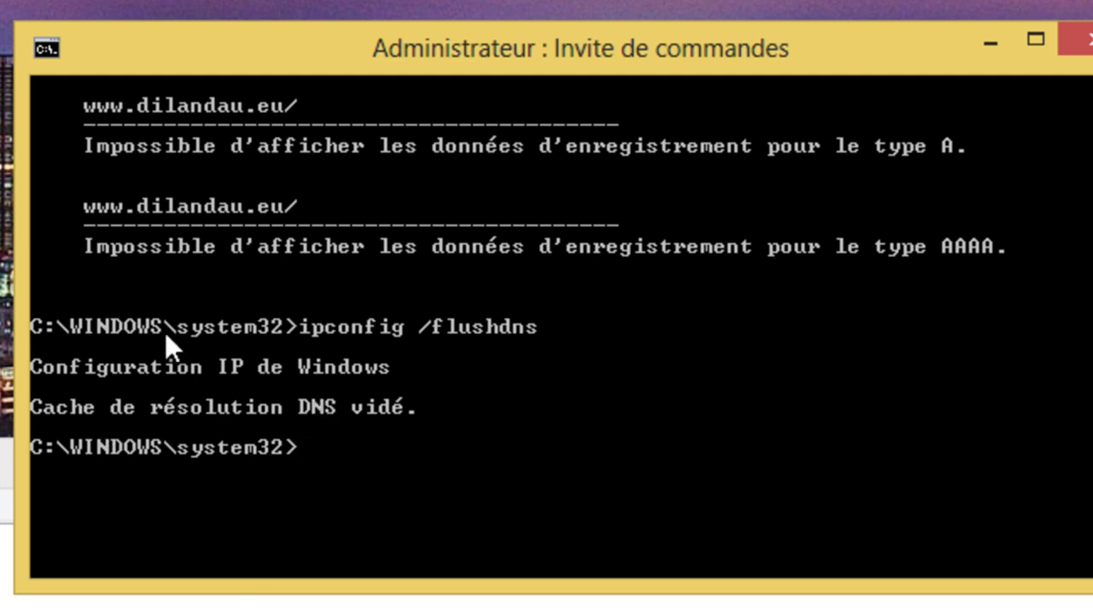
- Leave the command prompt with exit and close the Notepad note containing the DNS commands
type("exit")
key("Return")
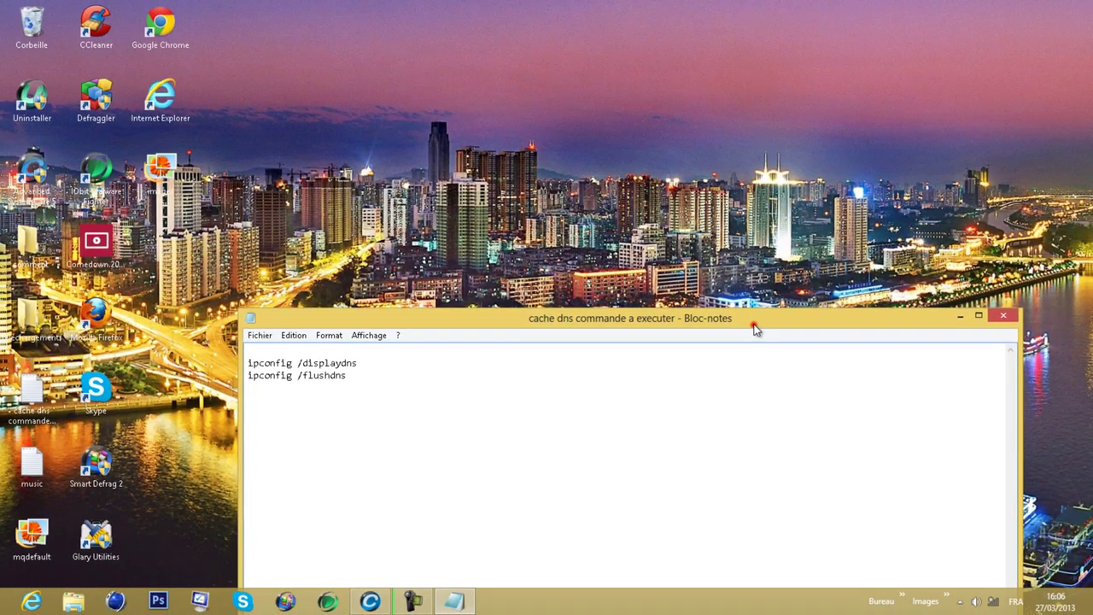
left_click_drag(757, 323, 747, 203)
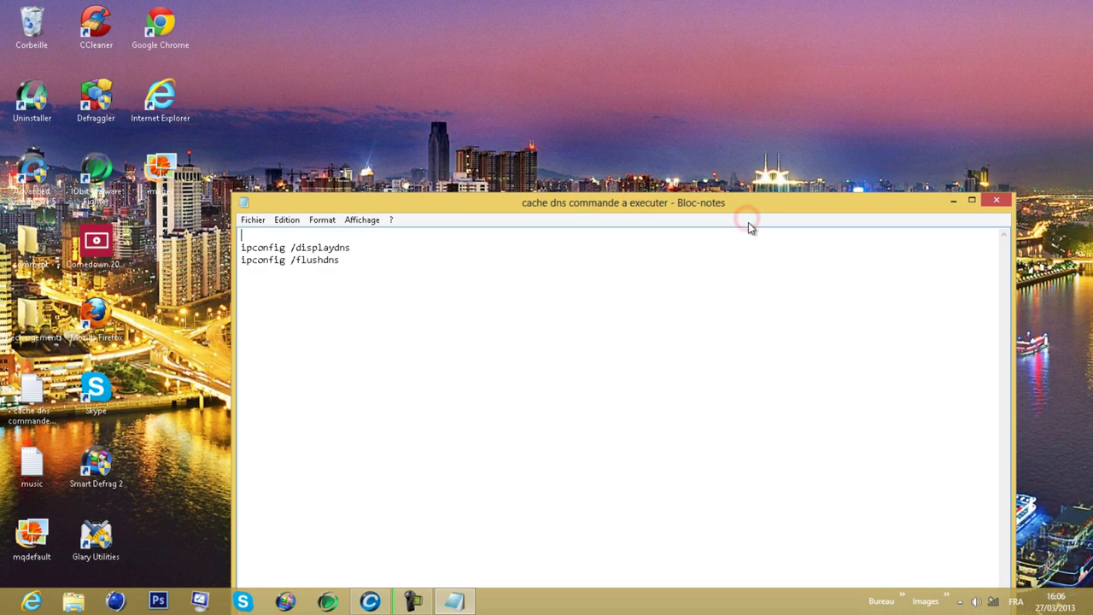
left_click(998, 201)
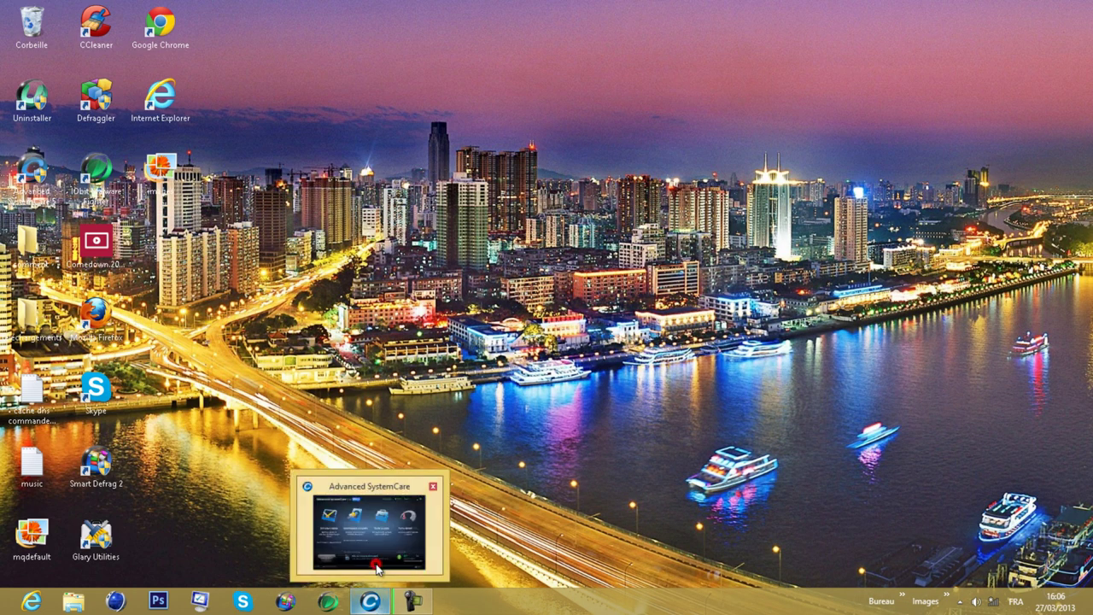
- Switch to Advanced SystemCare and start an Entretien rapide scan with all five checks selected
left_click(370, 601)
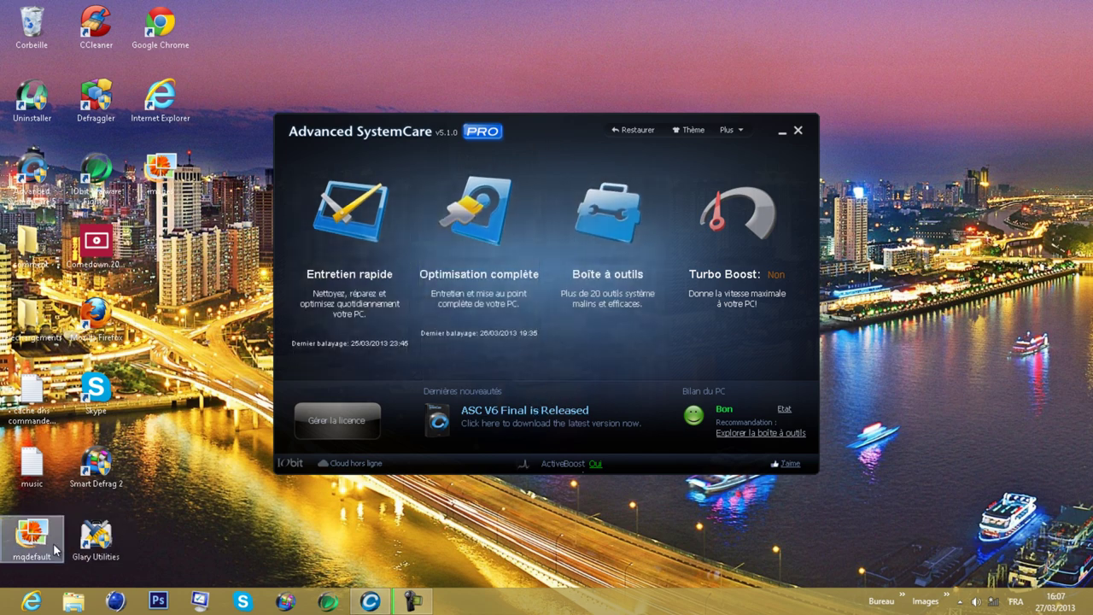
mouse_move(3, 611)
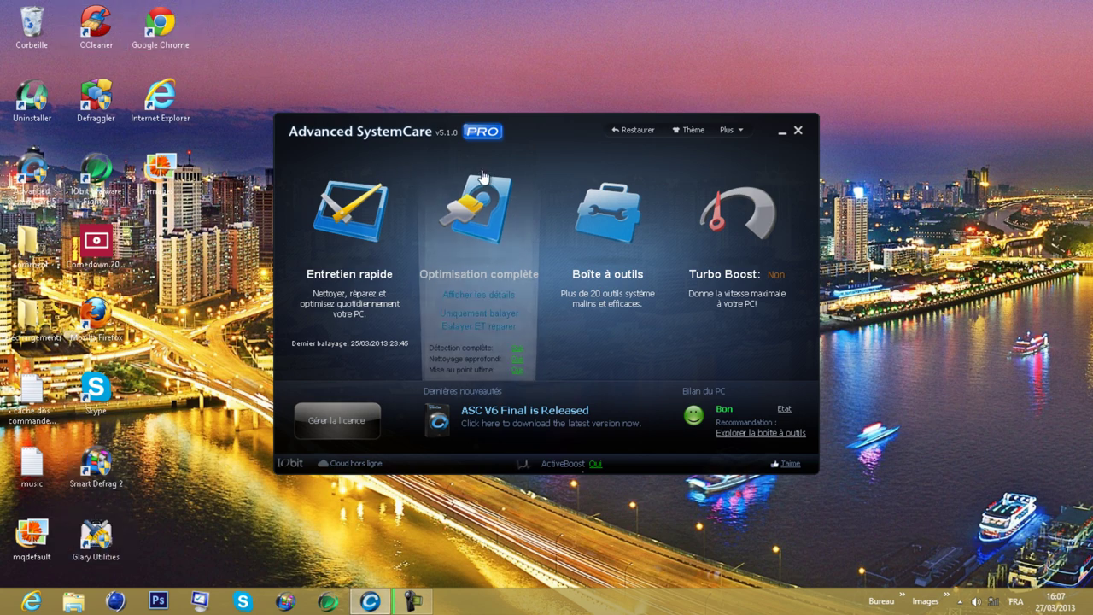
mouse_move(562, 222)
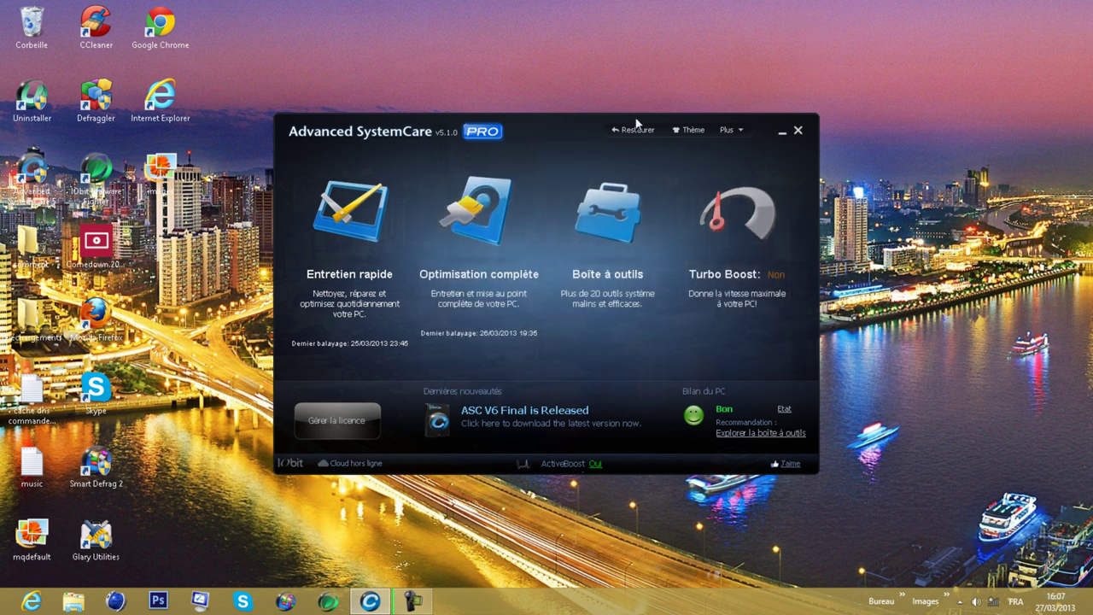
mouse_move(752, 316)
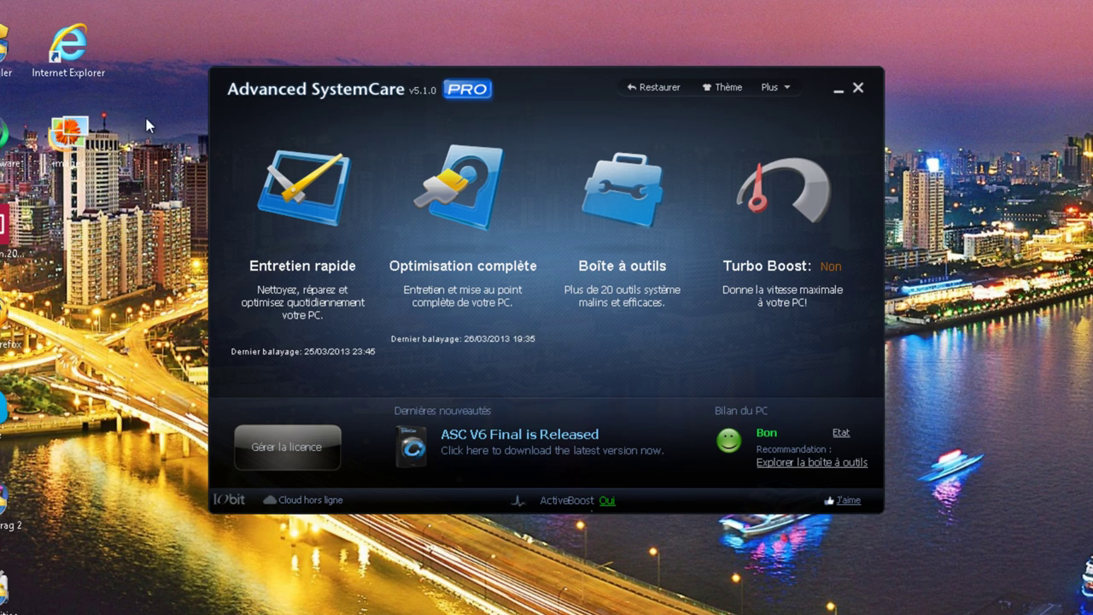
mouse_move(367, 277)
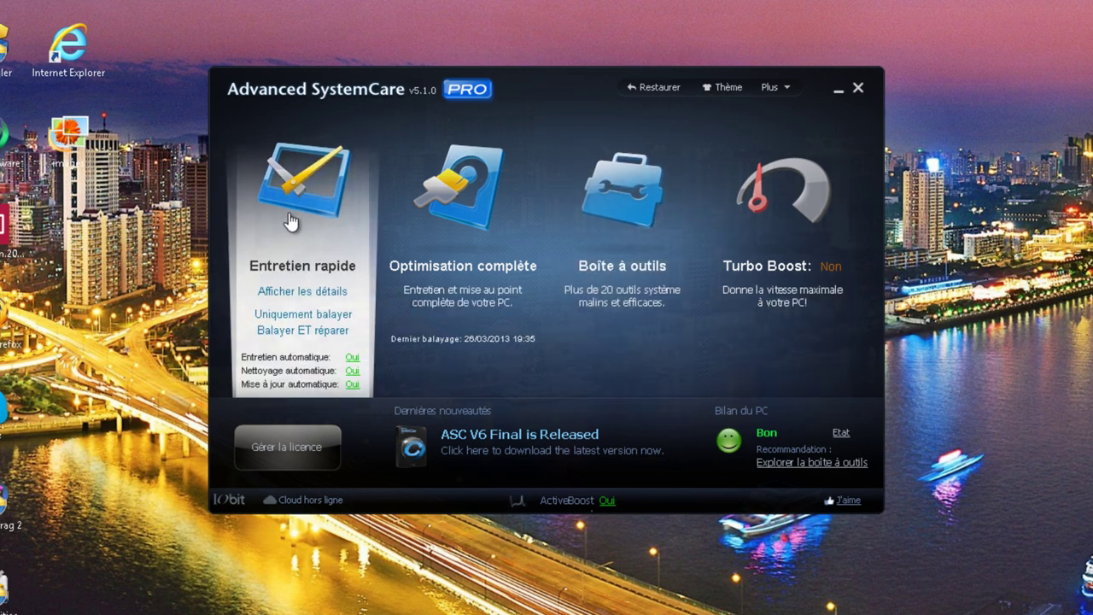
left_click(289, 205)
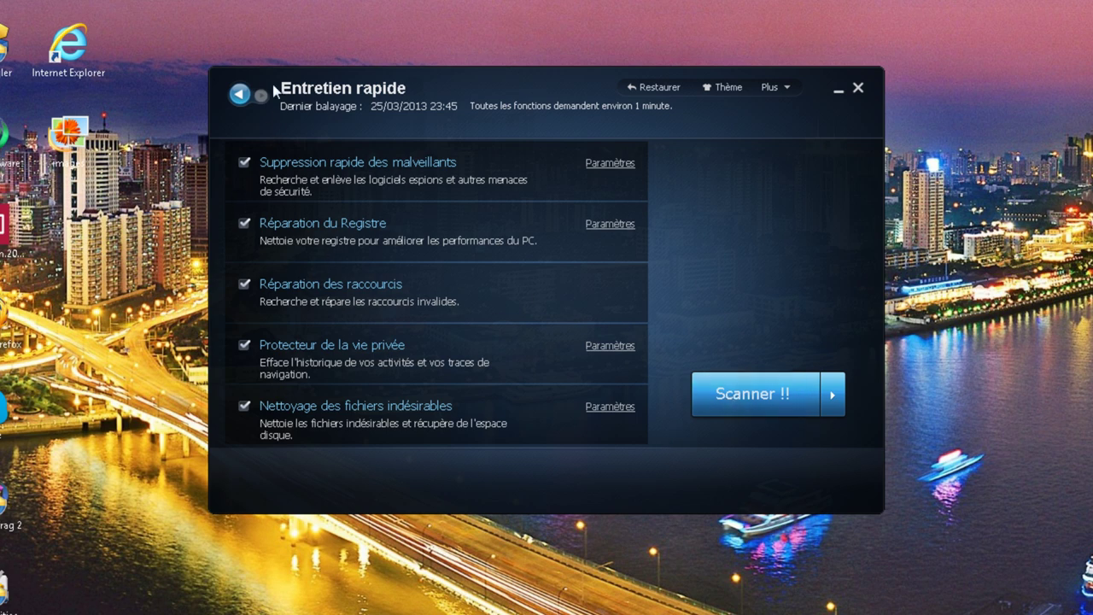
left_click(243, 97)
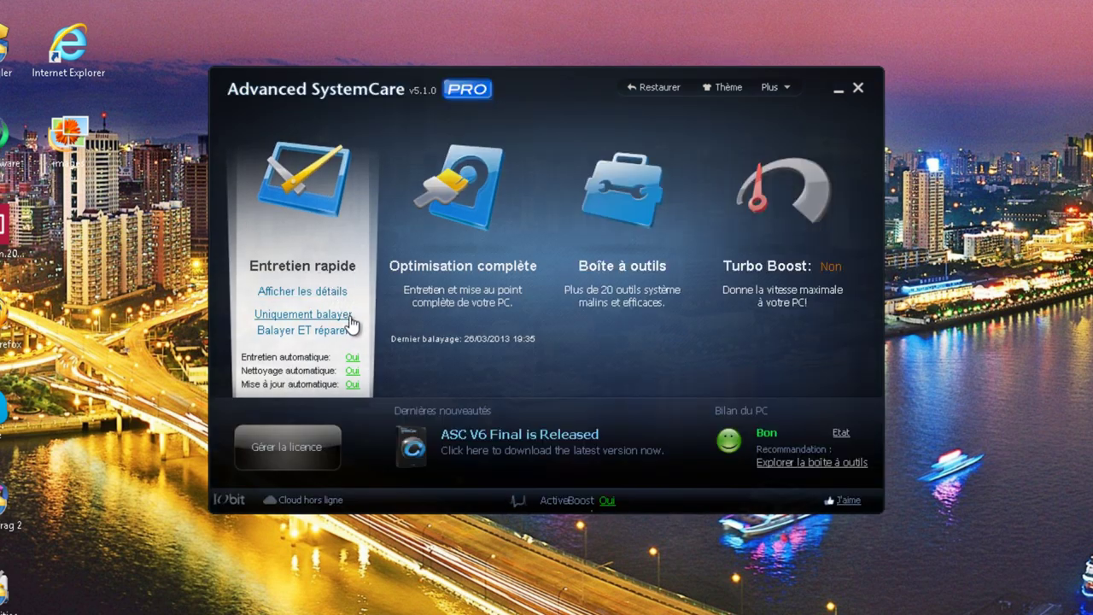
left_click(318, 199)
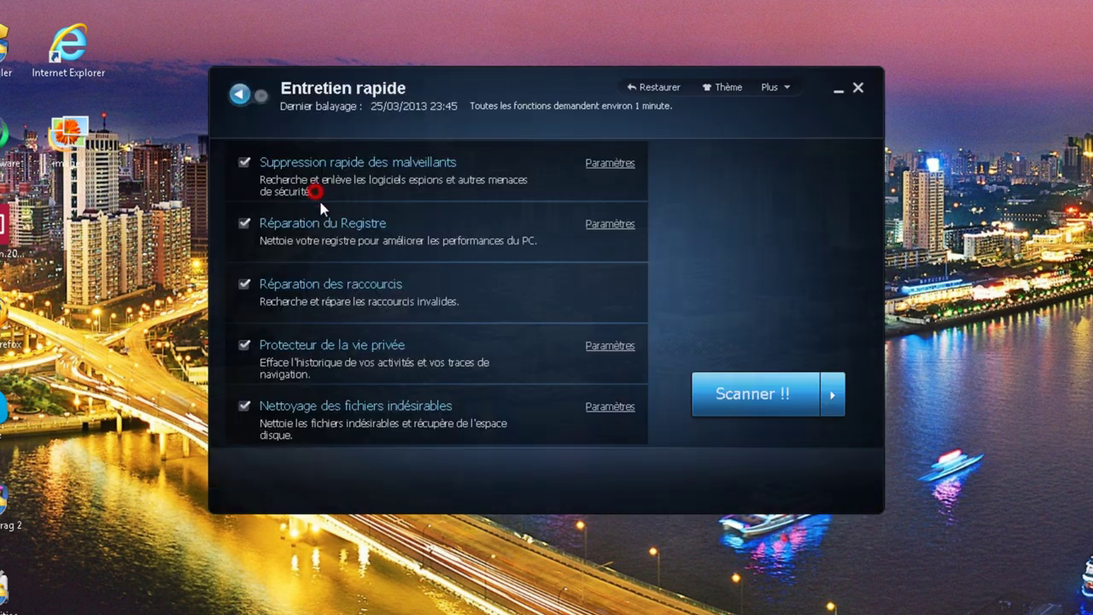
left_click(773, 410)
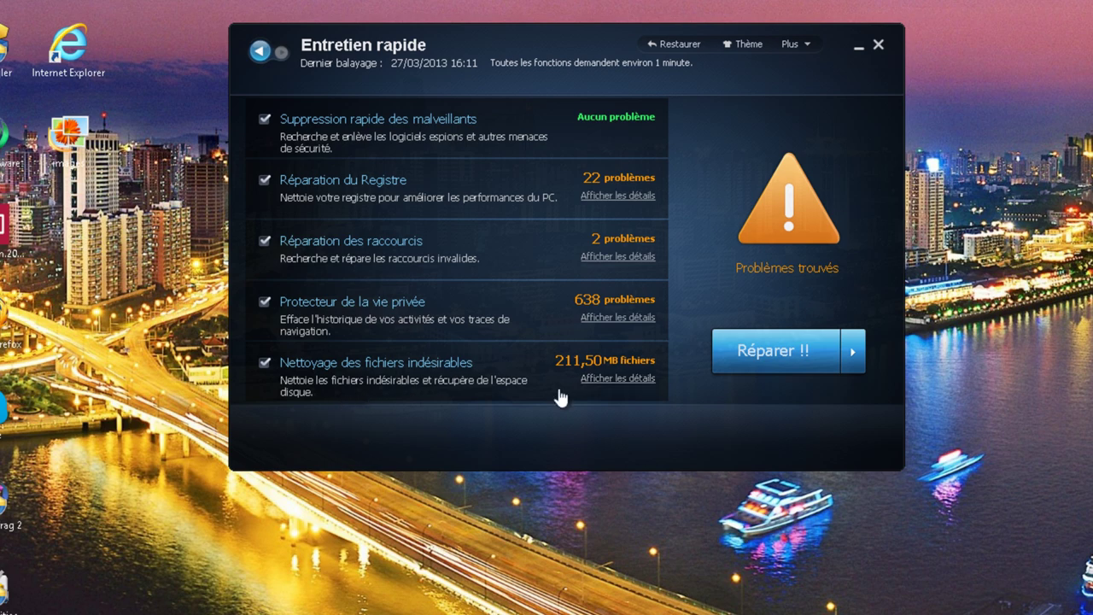
- Review the detailed file list for Nettoyage des fichiers indésirables, then repair all problems found by the Entretien rapide scan
left_click(617, 379)
scroll(548, 237, "down", 1)
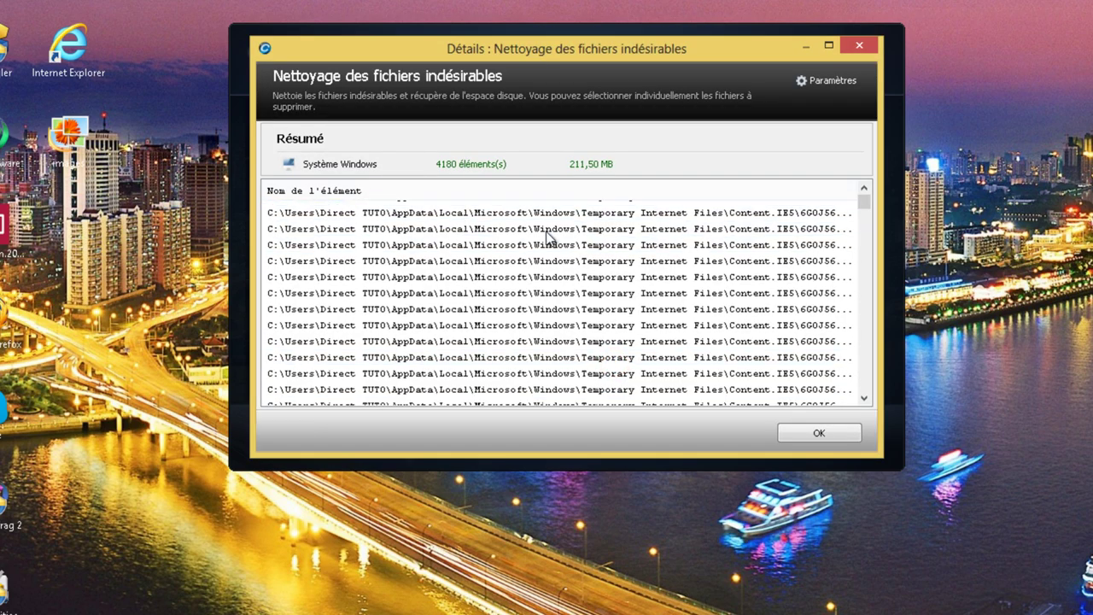
scroll(551, 273, "down", 1)
left_click(819, 433)
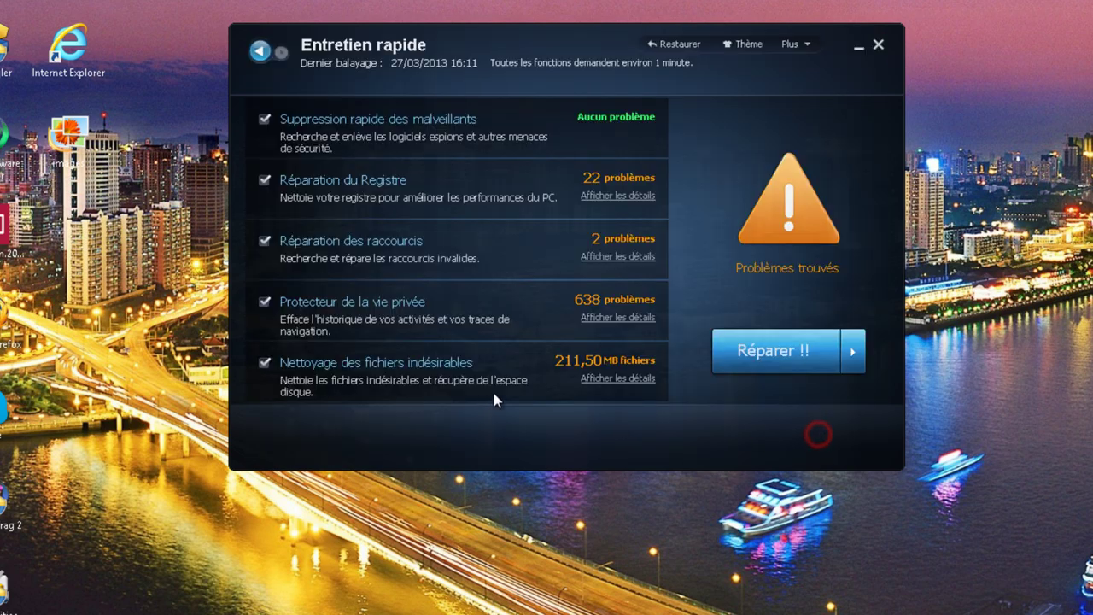
left_click(761, 355)
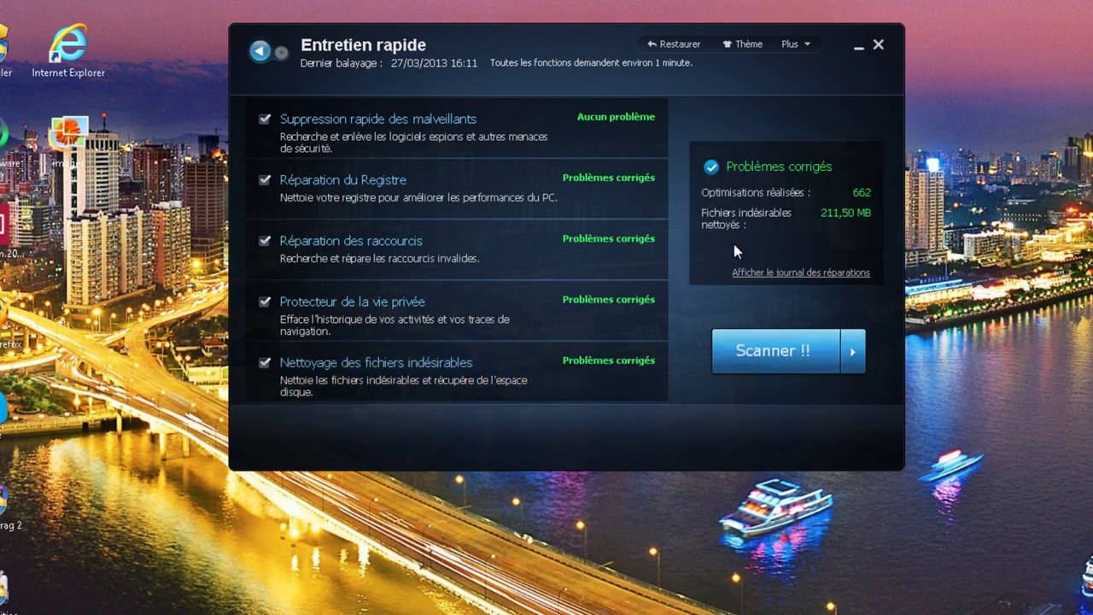
- Open Optimisation complète and review its checks from Suppression totale des malveillants down to Défragmentation de disque
left_click(256, 54)
mouse_move(492, 268)
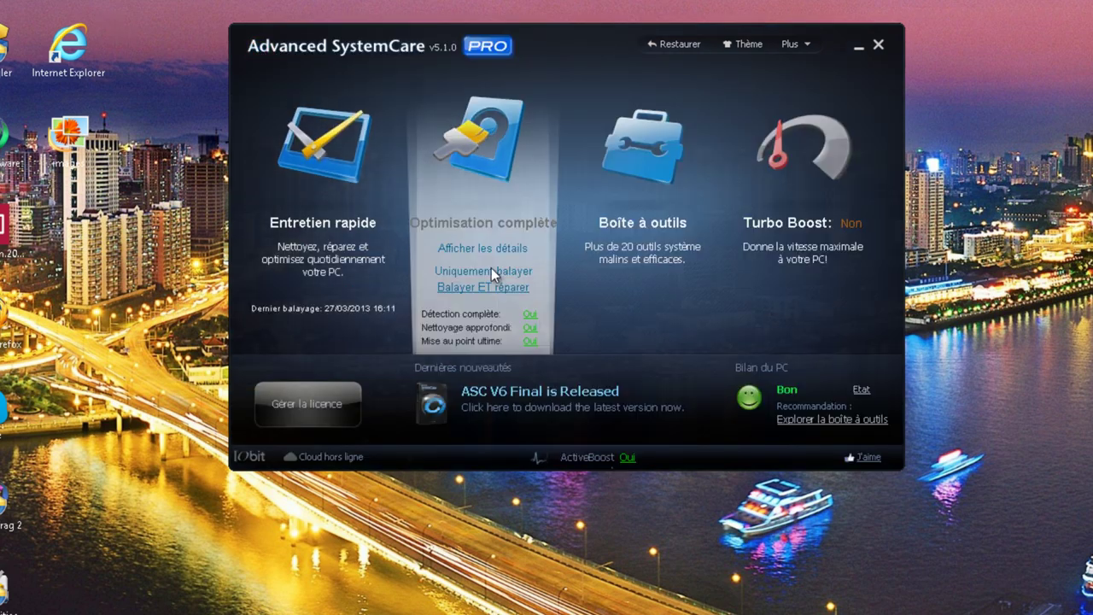
left_click(495, 161)
left_click_drag(675, 126, 674, 202)
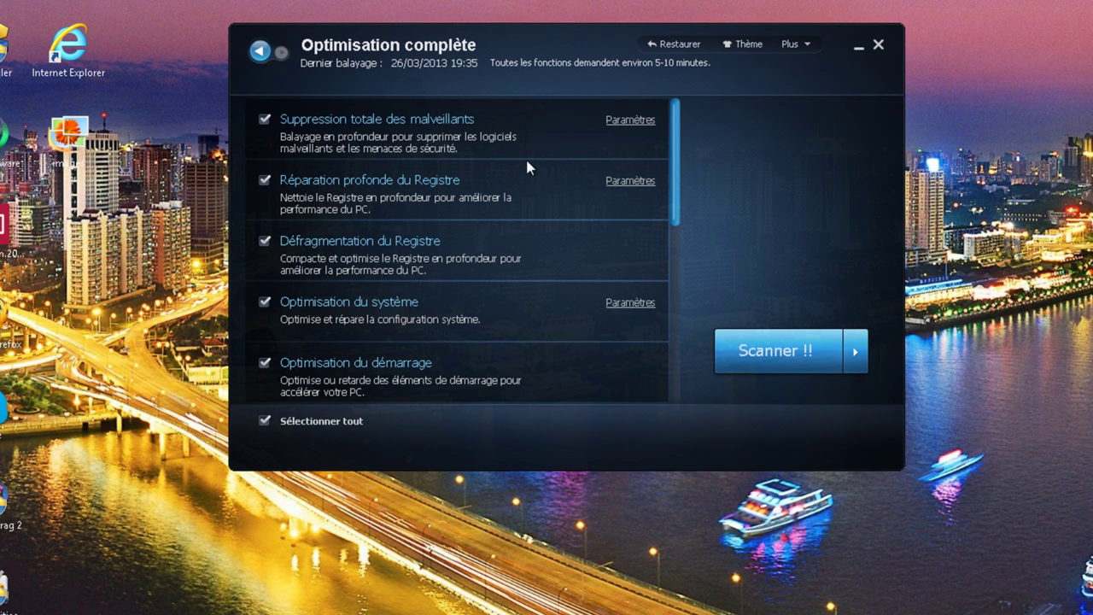
left_click_drag(672, 122, 680, 307)
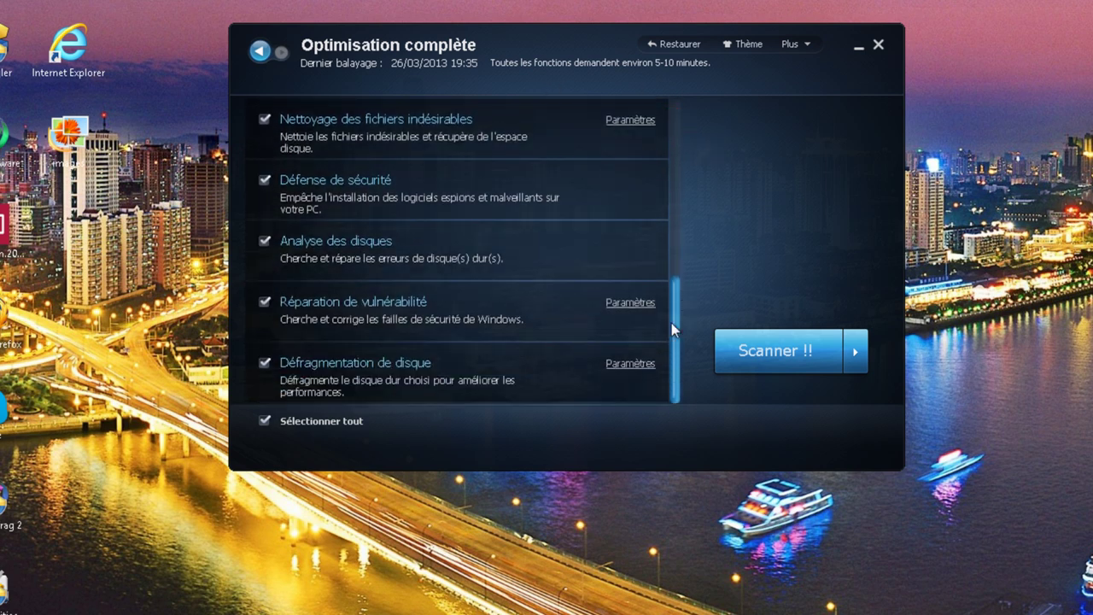
- View the Réparation de vulnérabilité settings, close them unchanged and return to the main overview from Optimisation complète
left_click(630, 303)
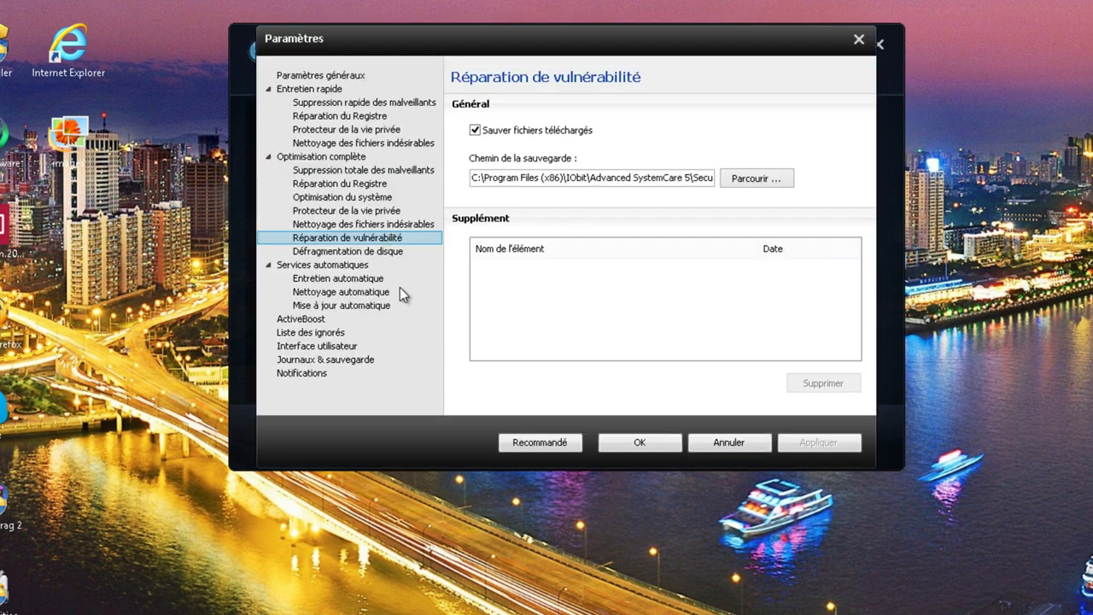
left_click(859, 41)
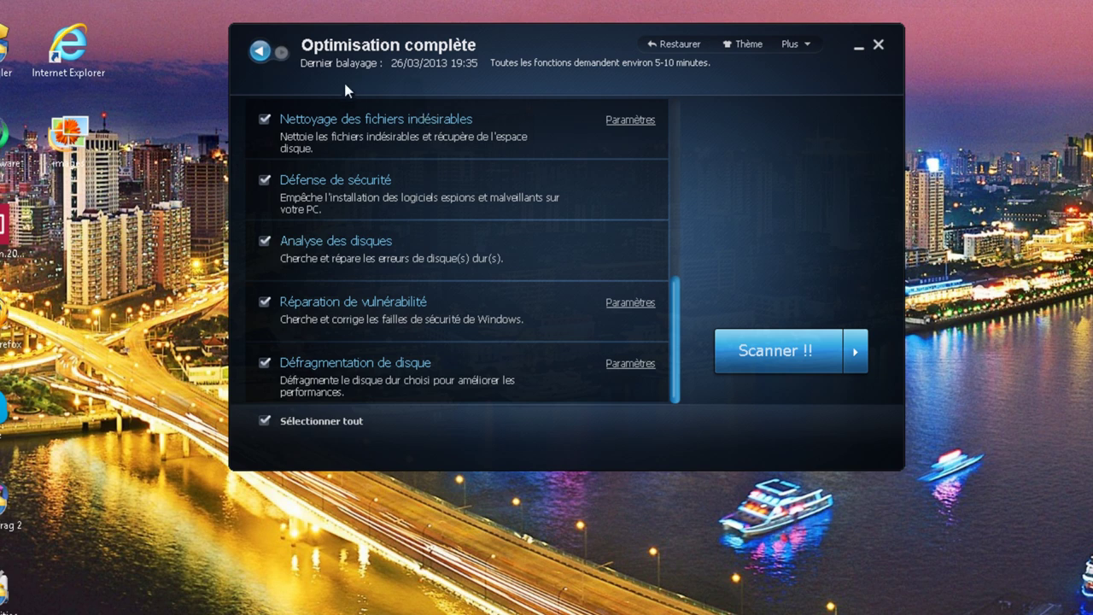
scroll(472, 246, "up", 6)
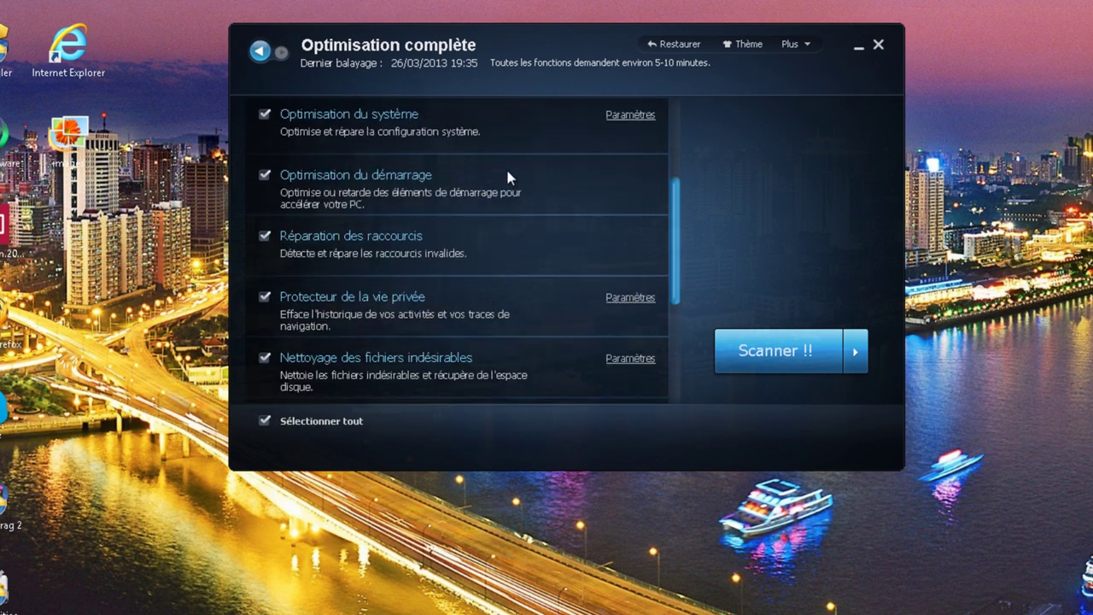
scroll(525, 176, "up", 1)
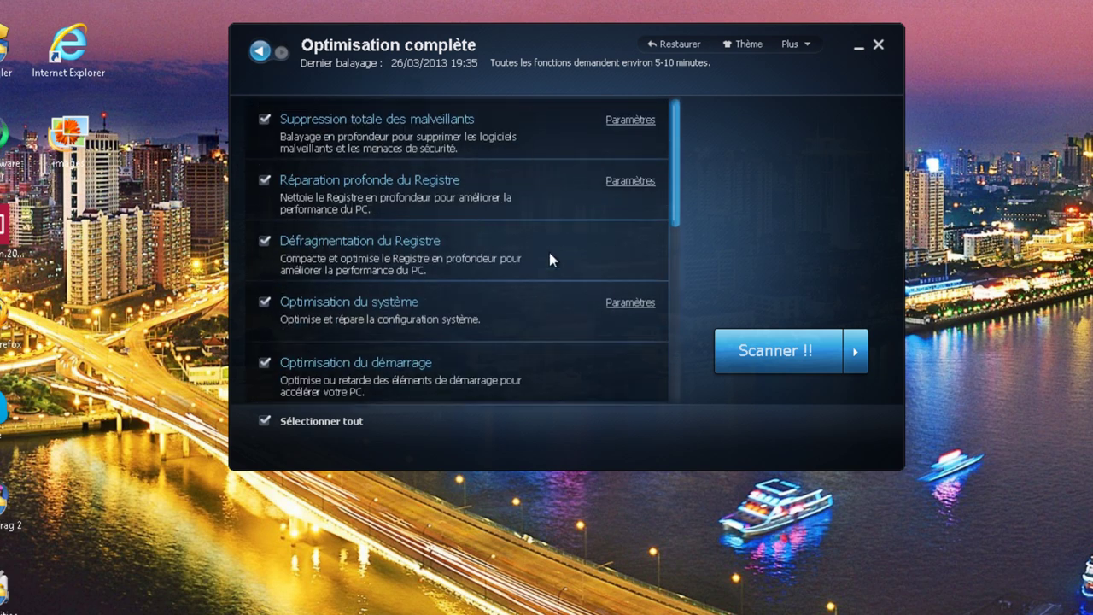
left_click(261, 55)
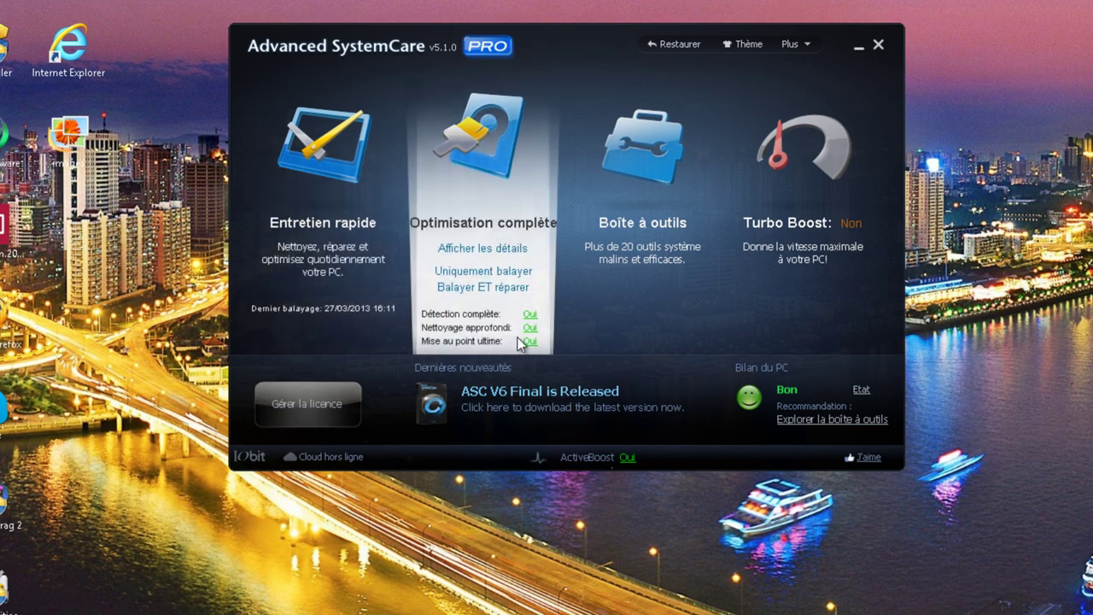
- Open the Mise au point ultime settings and set Optimisation ordinateur to Basique
left_click(531, 345)
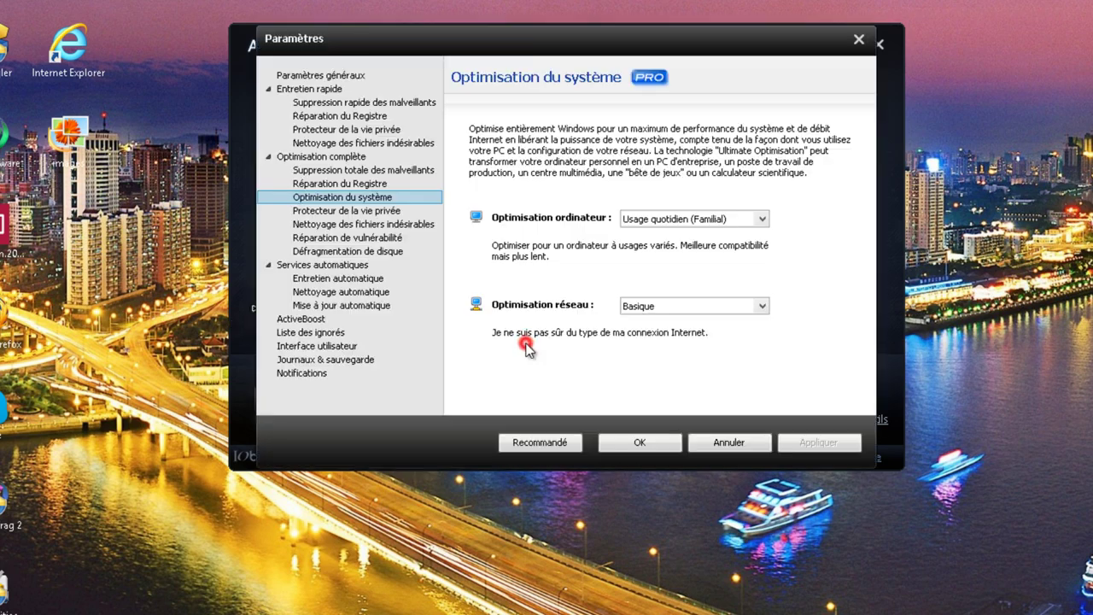
left_click(711, 306)
left_click(711, 308)
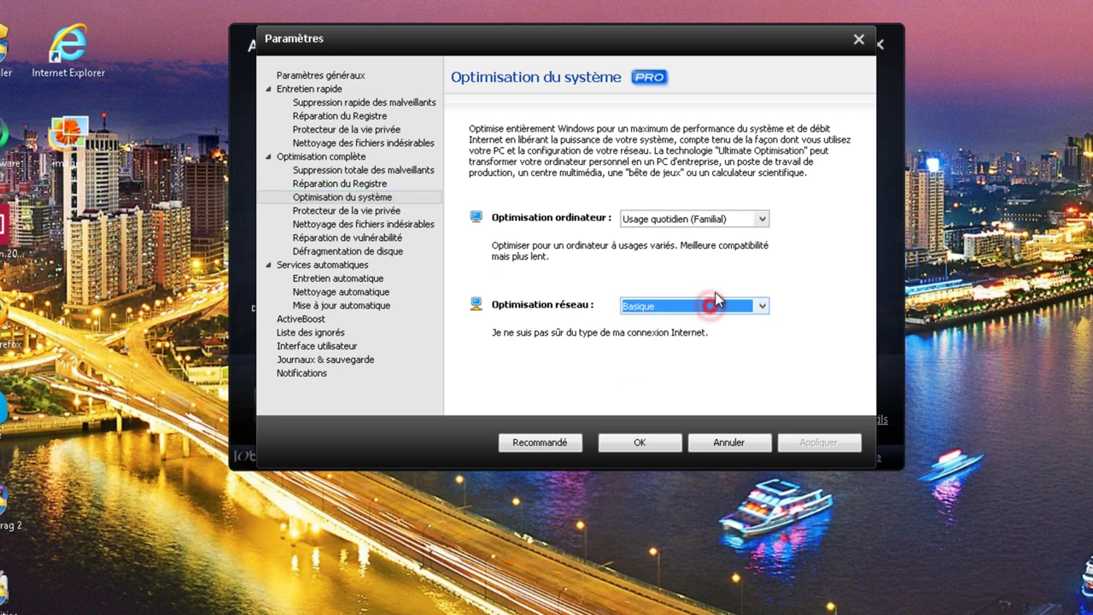
left_click(722, 219)
left_click(718, 221)
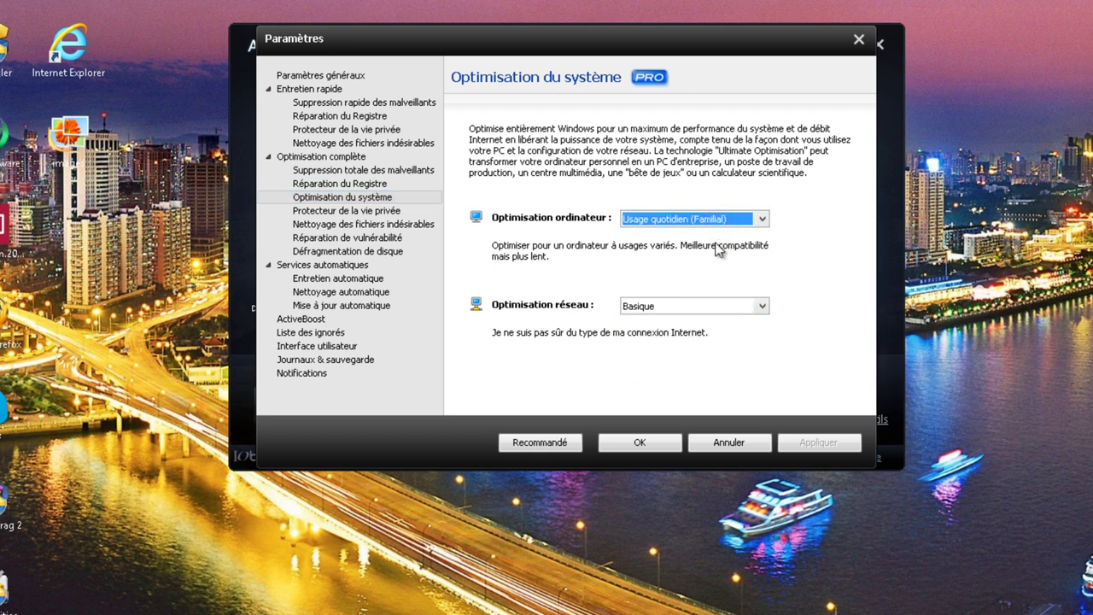
left_click(702, 220)
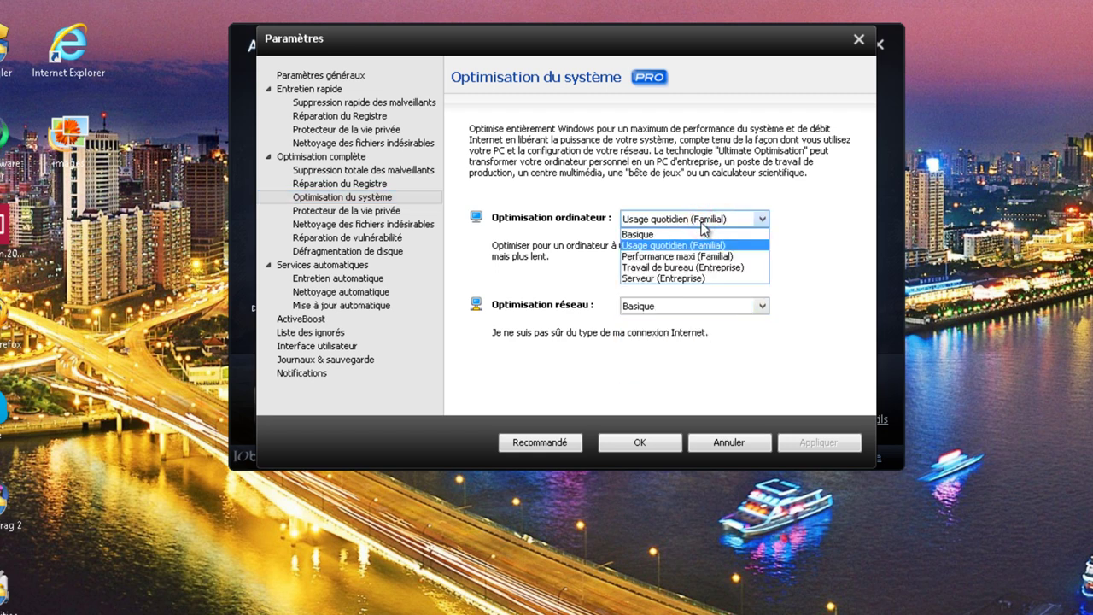
left_click(705, 233)
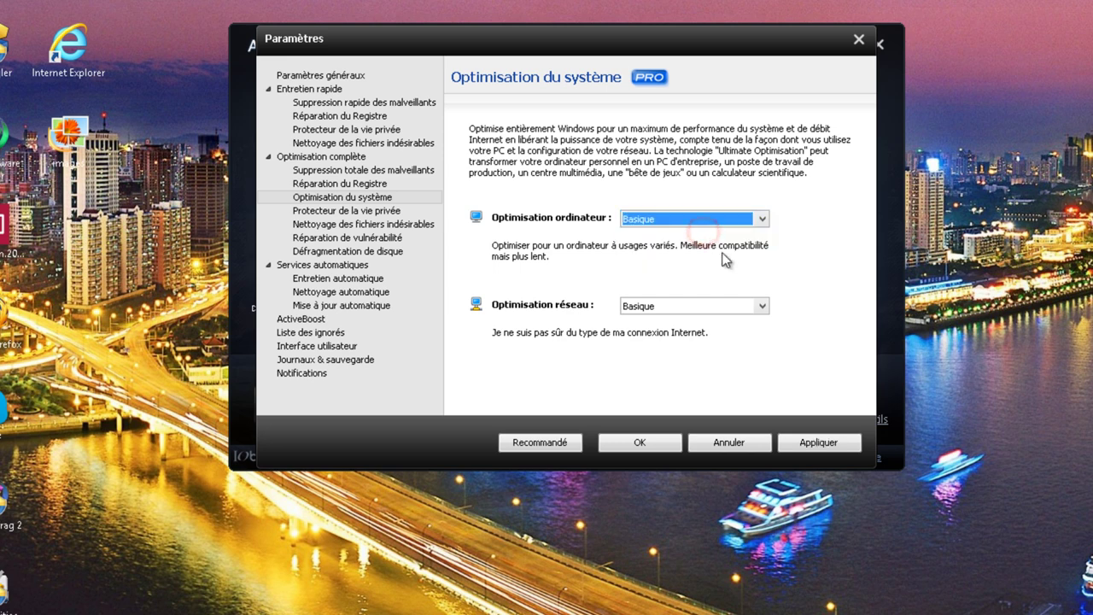
- Look over the available Optimisation ordinateur profiles again, keeping Basique selected
left_click(684, 220)
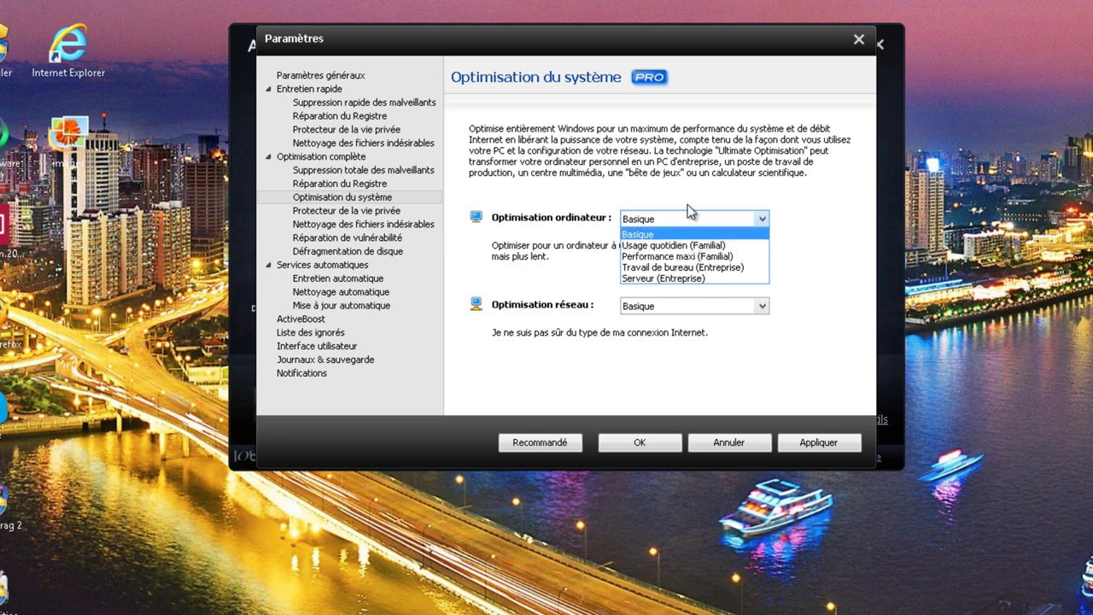
left_click(684, 233)
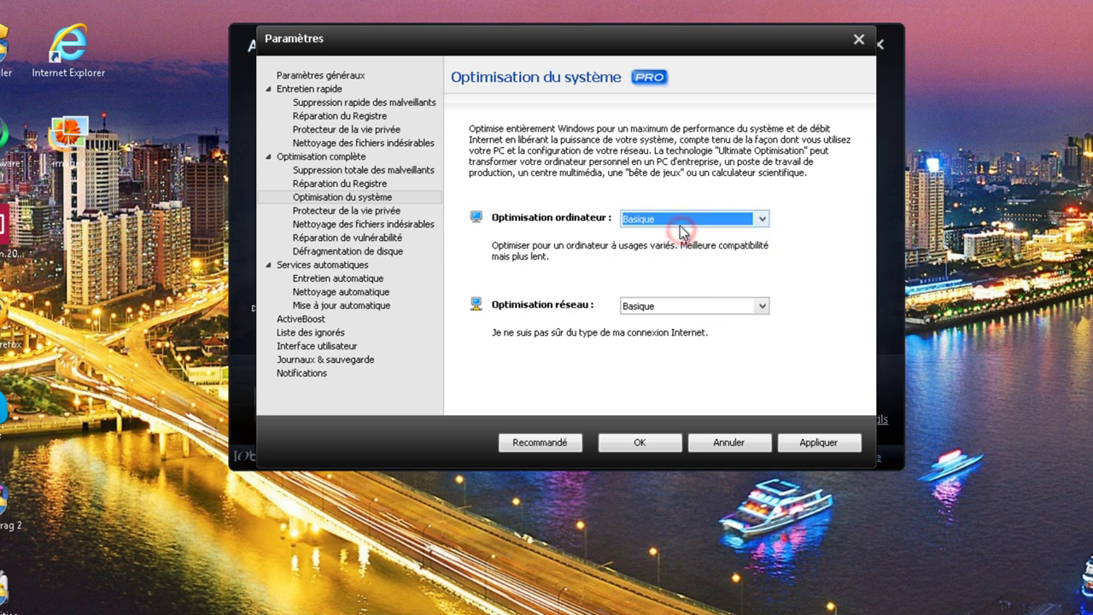
left_click(682, 222)
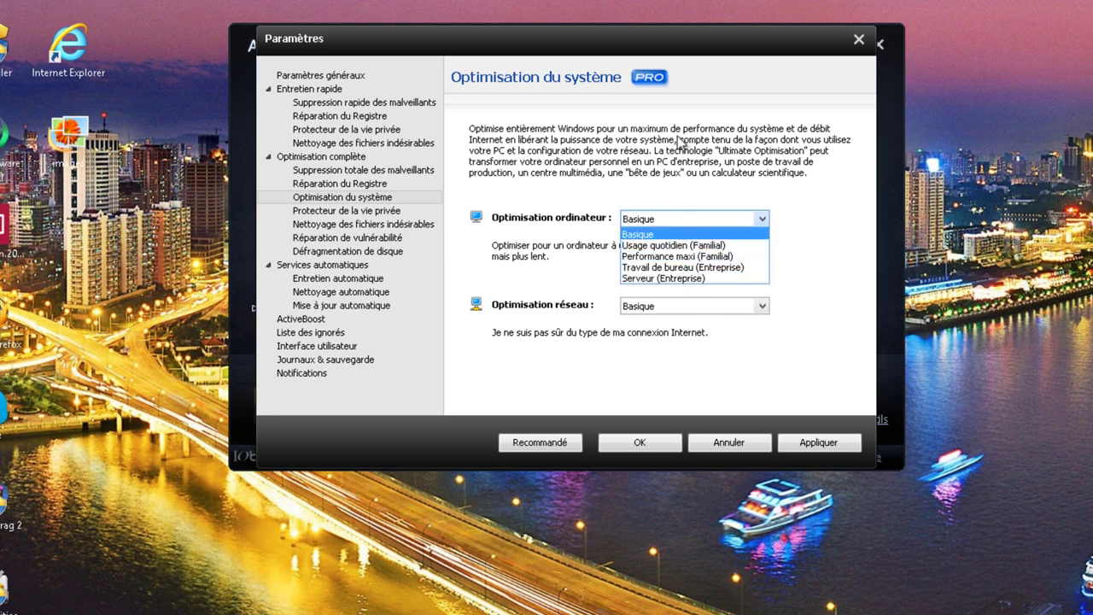
left_click(704, 215)
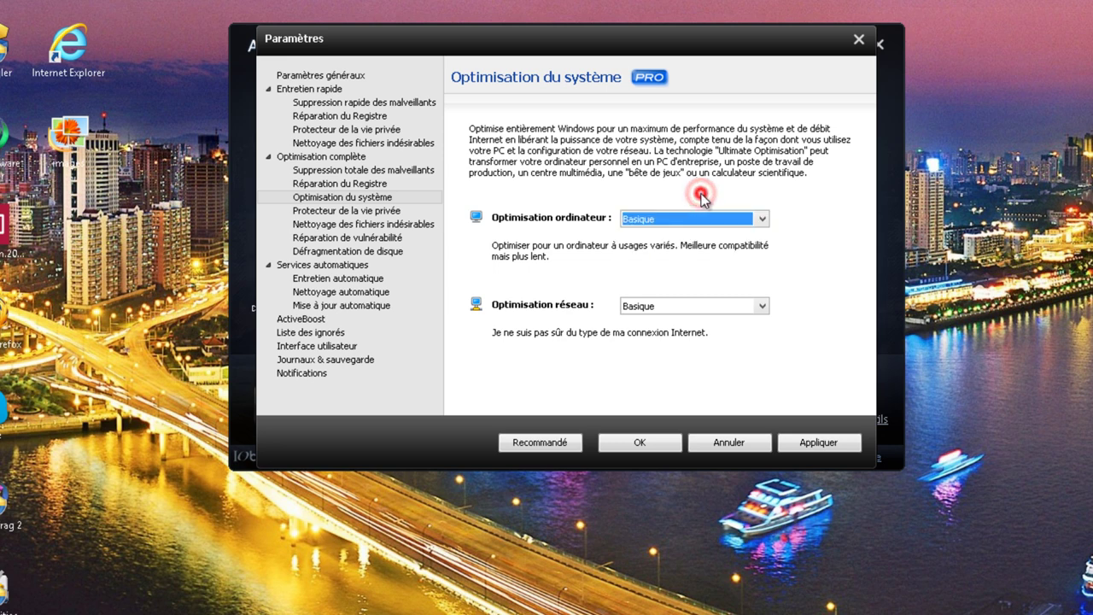
double_click(707, 223)
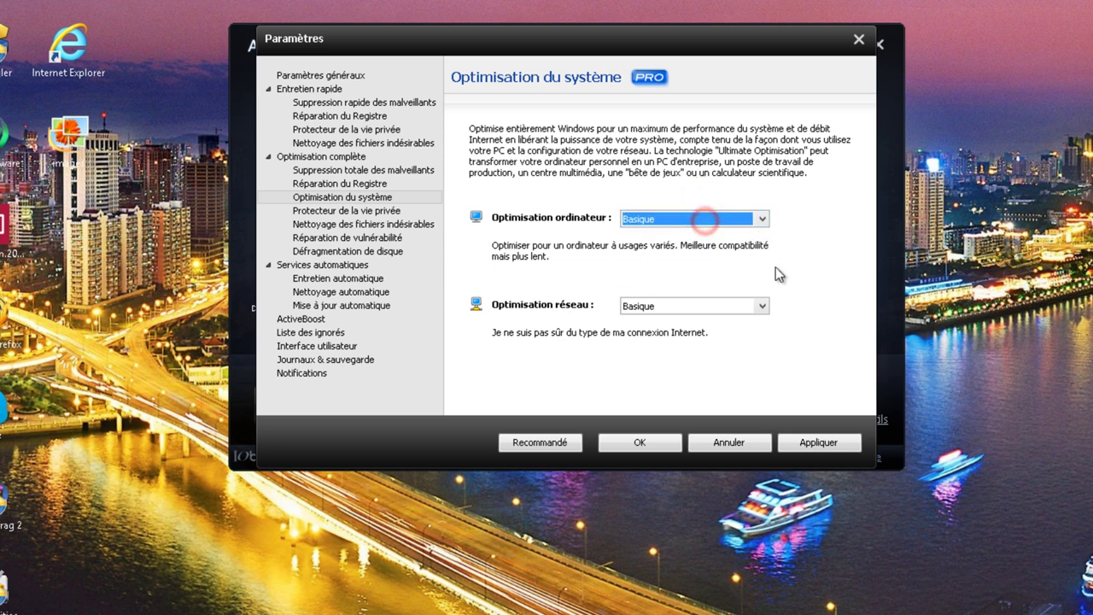
left_click(780, 470)
- Try Sans fil as the Optimisation réseau type and switch it back to Basique
left_click(668, 311)
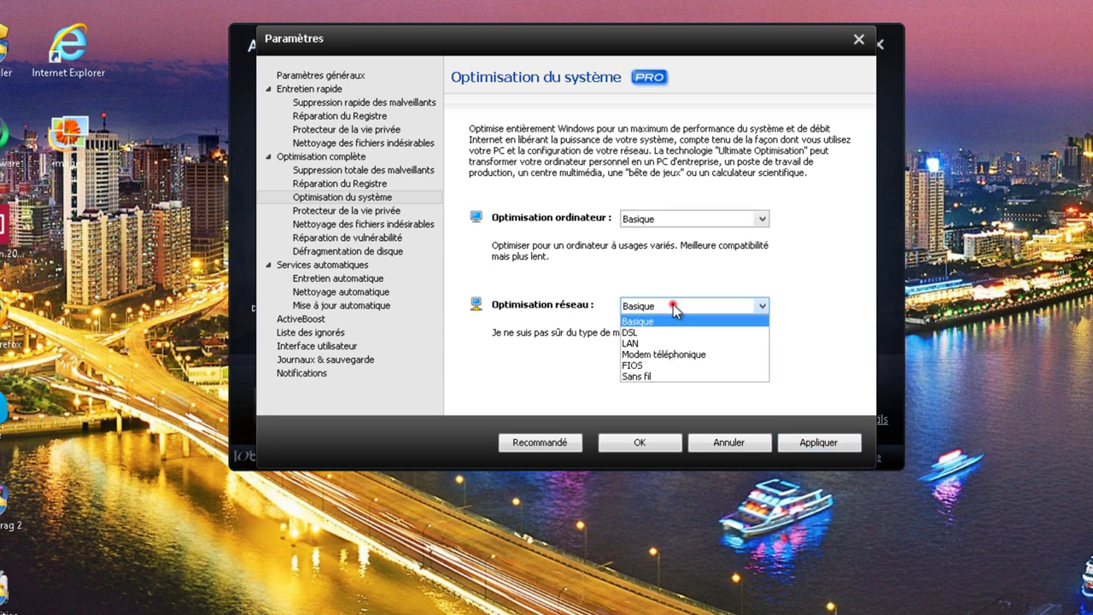
left_click(684, 379)
left_click(670, 307)
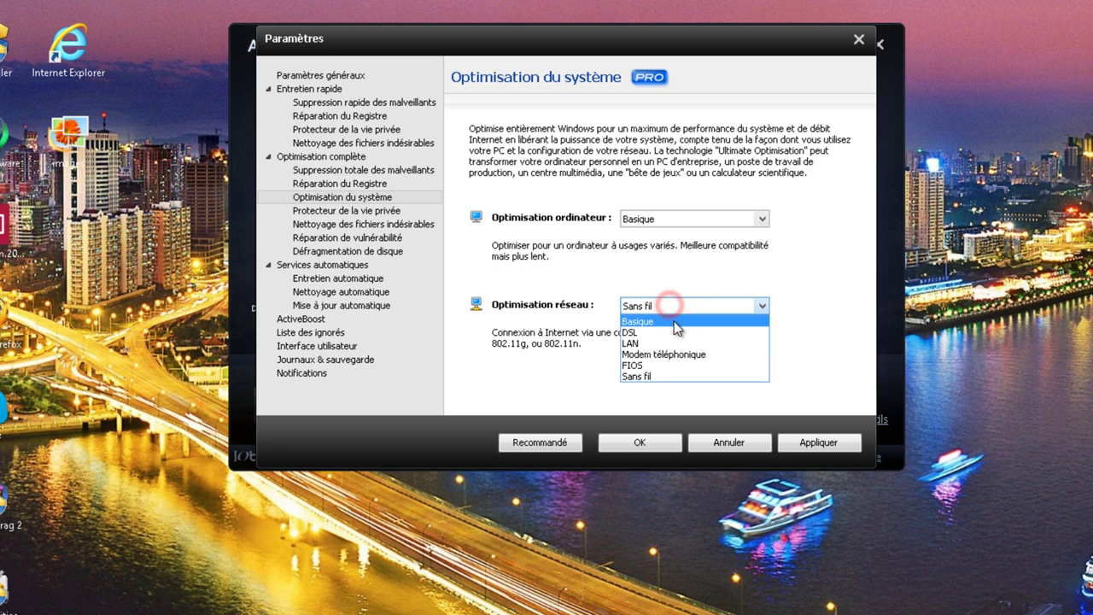
left_click(669, 322)
left_click(675, 305)
left_click(681, 305)
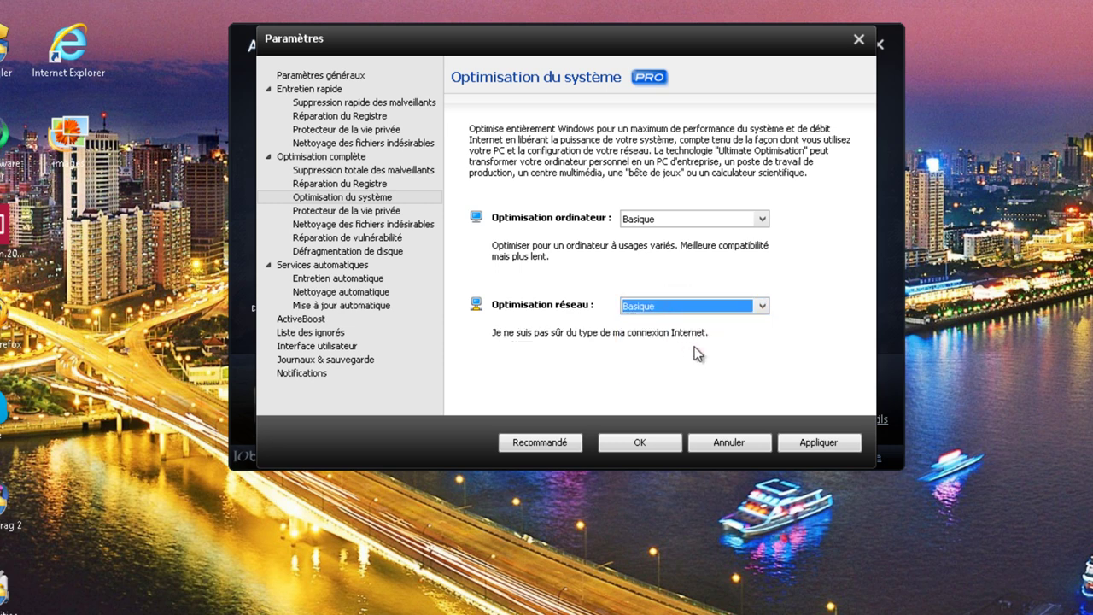
- Set Optimisation réseau to Sans fil, apply the system optimisation settings and close the settings window
left_click(666, 305)
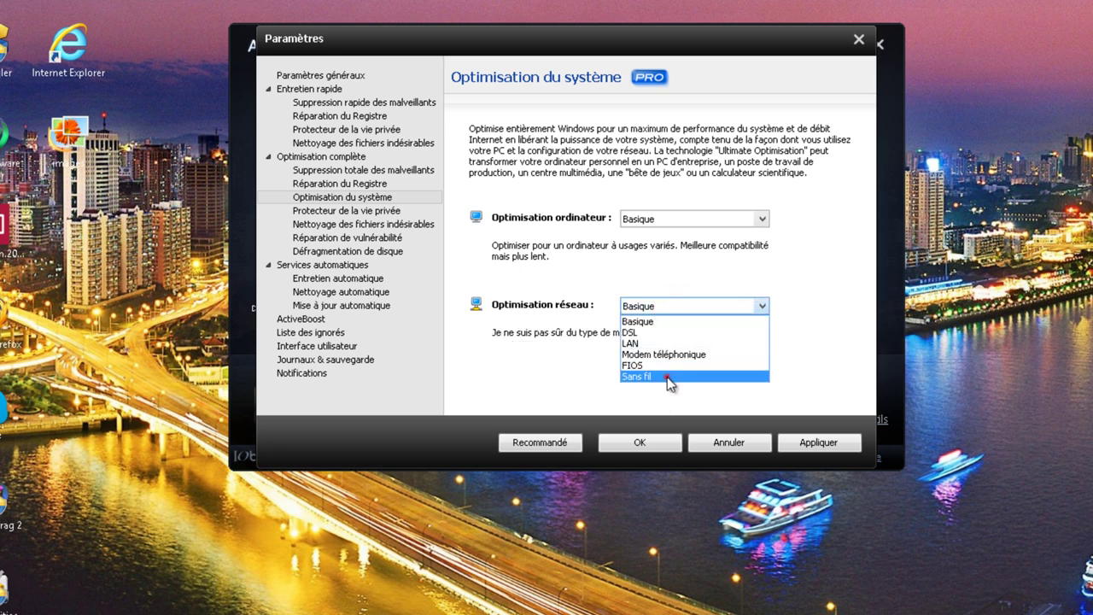
left_click(668, 376)
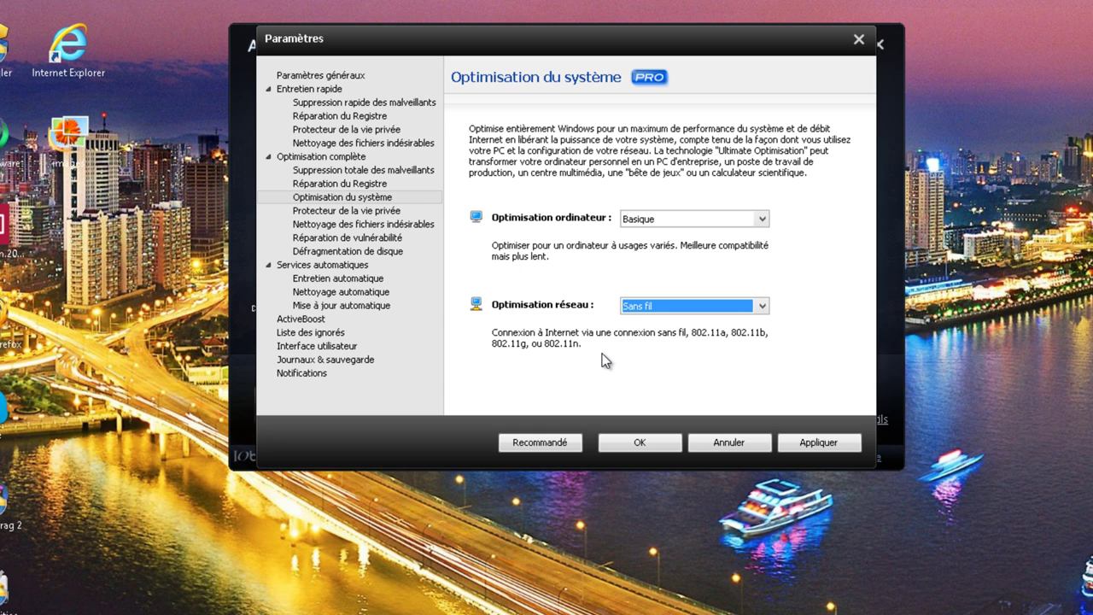
left_click(831, 445)
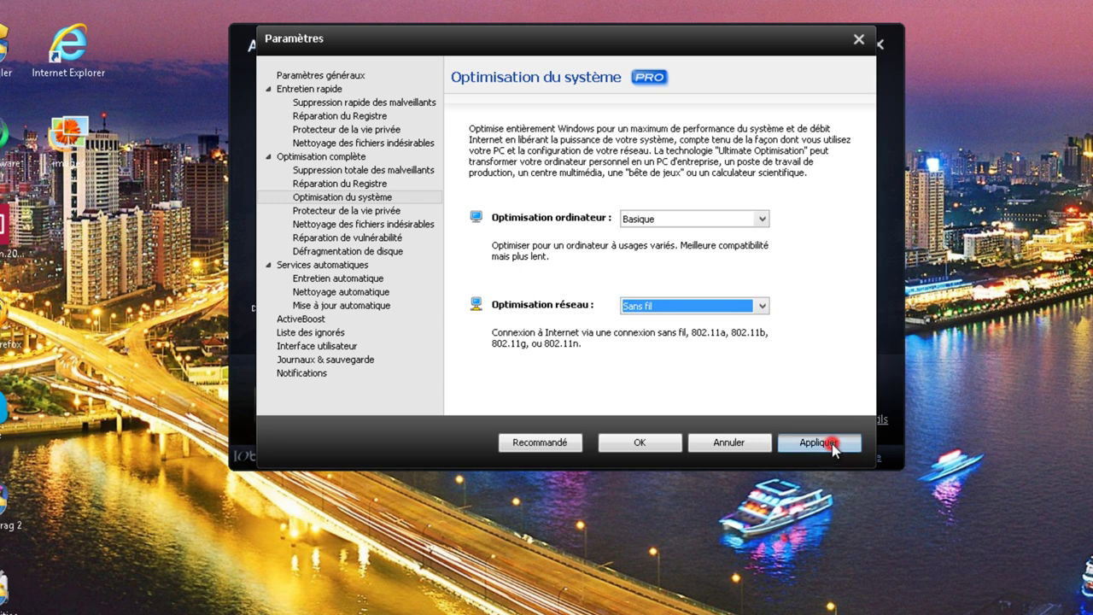
left_click(826, 444)
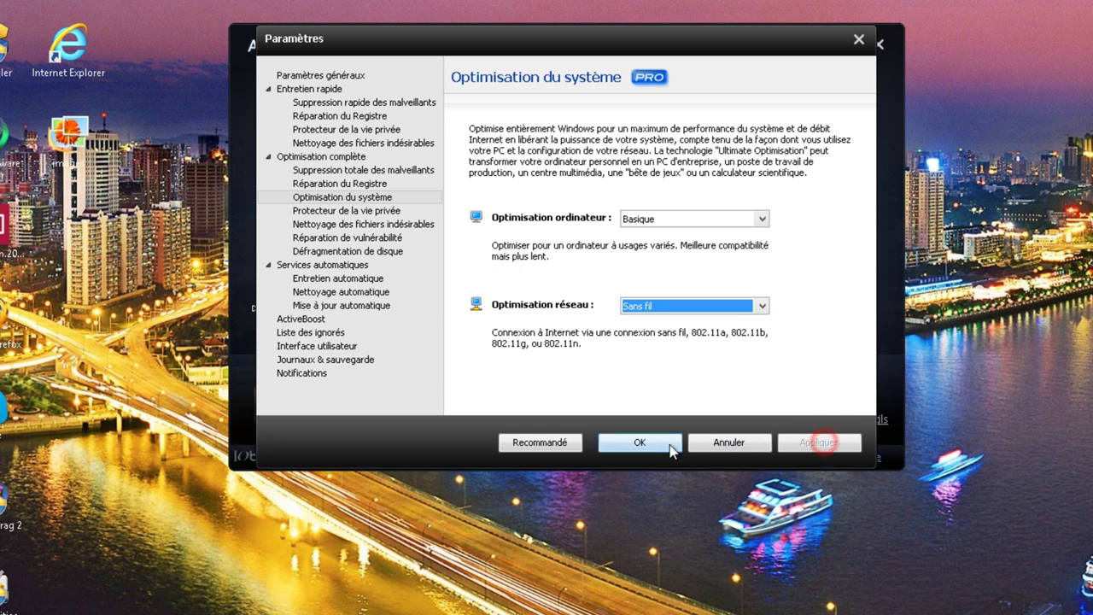
left_click(669, 444)
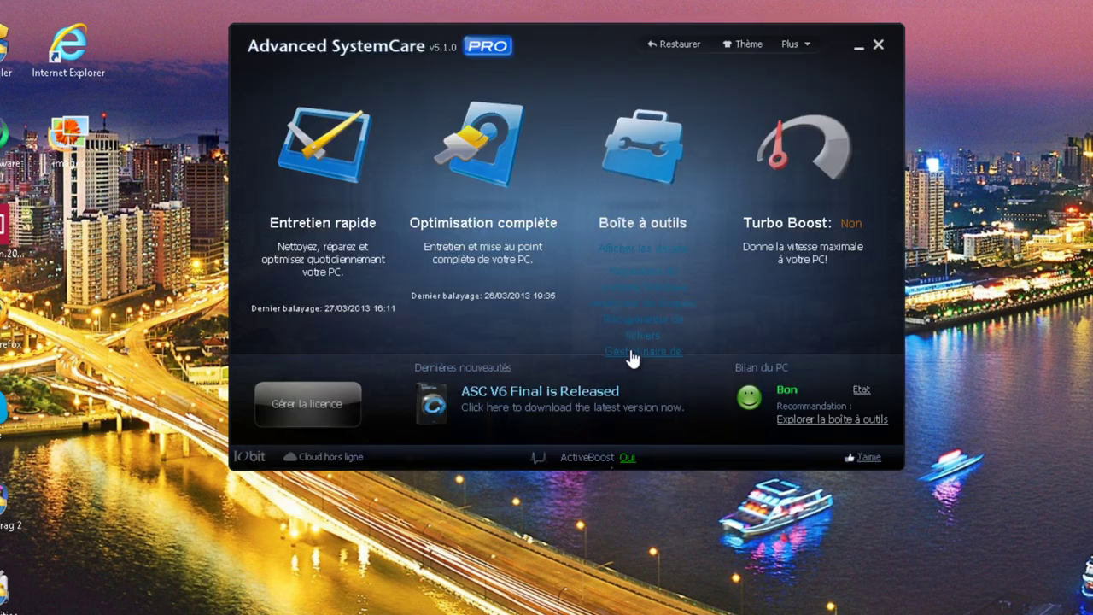
- Open Boîte à outils, browse the Nettoyer, Securité and Réparer tools, and return to the main Advanced SystemCare window
mouse_move(639, 305)
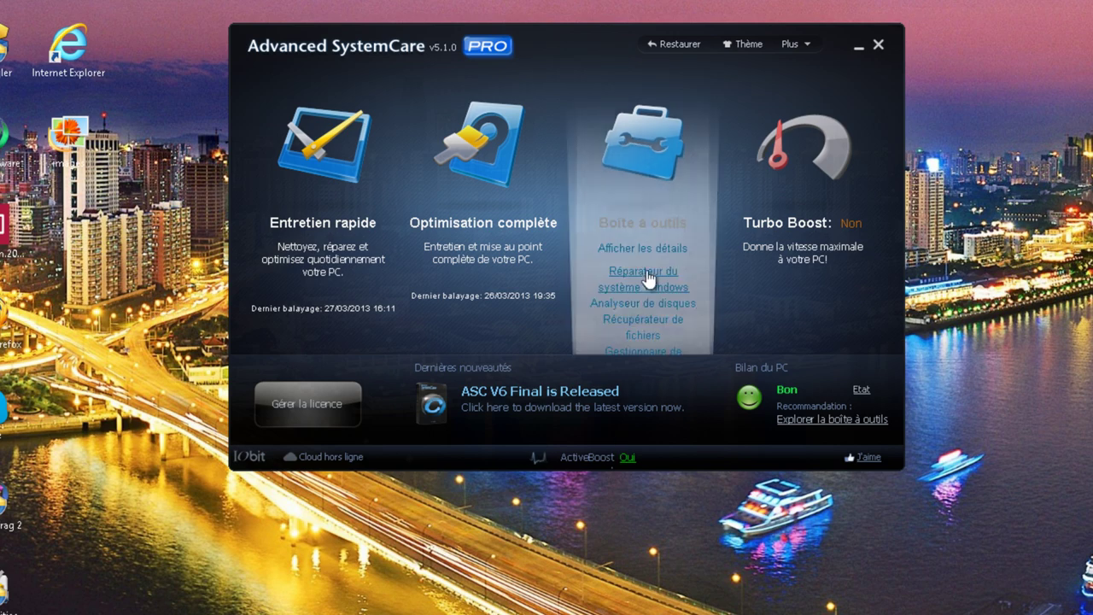
left_click(625, 205)
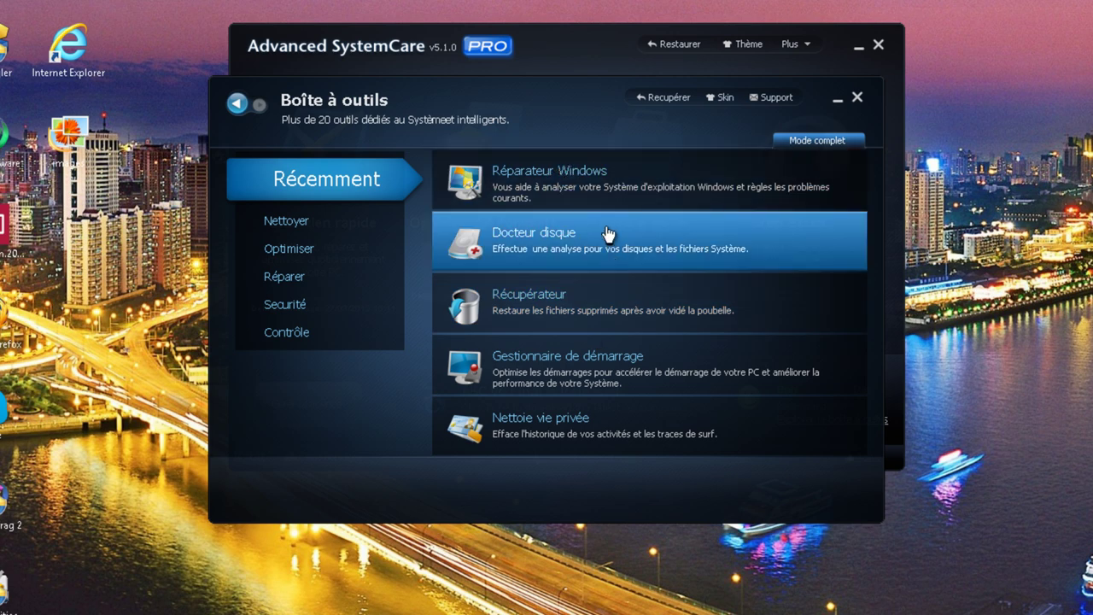
left_click(310, 218)
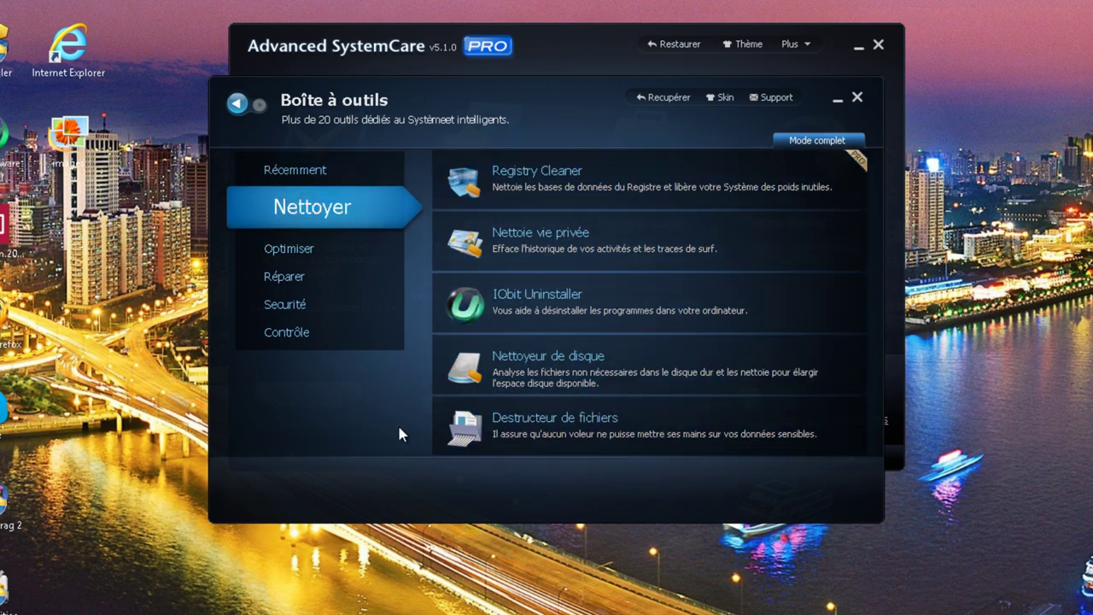
left_click(288, 310)
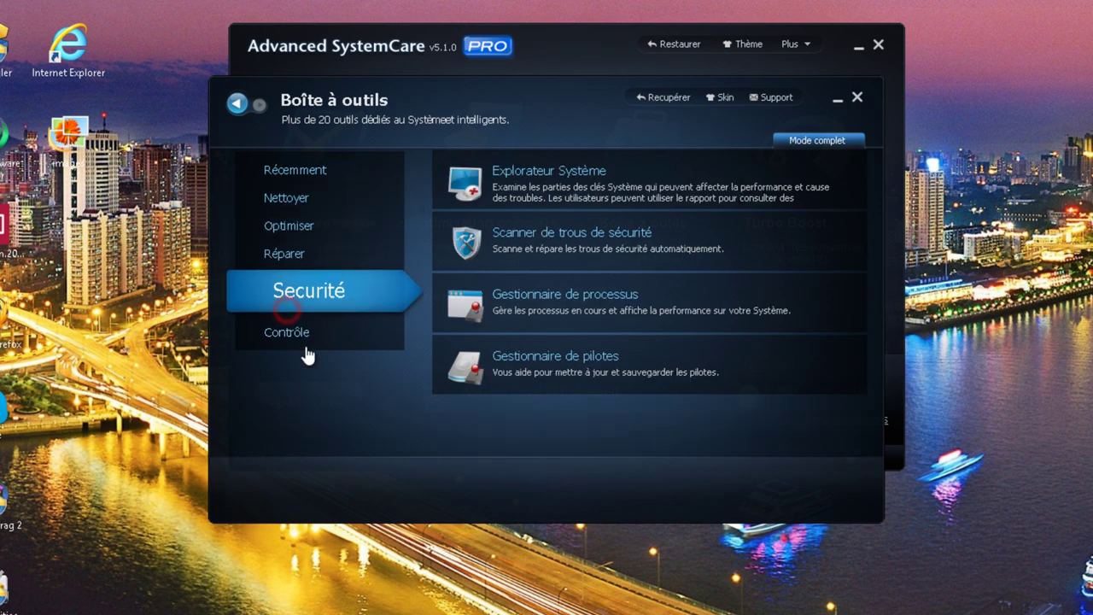
left_click(328, 253)
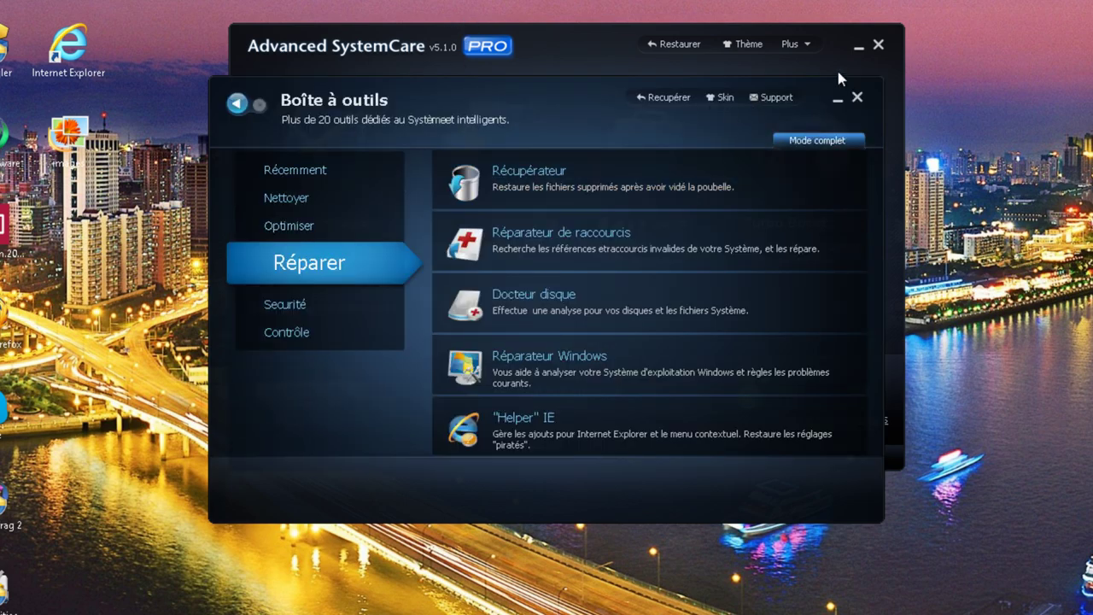
left_click(838, 73)
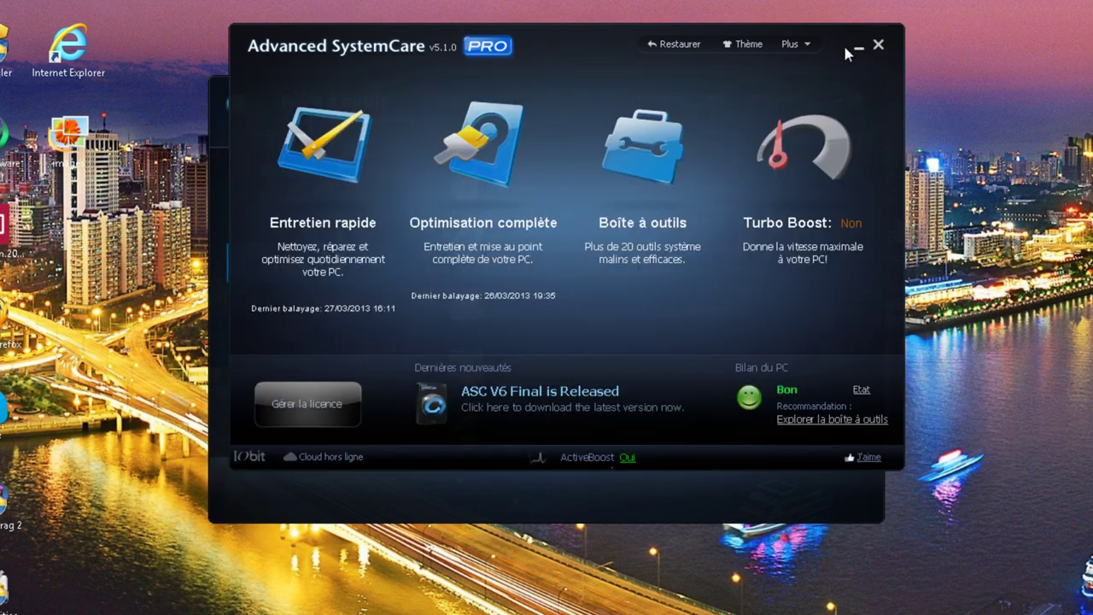
- Move the main Advanced SystemCare window down to uncover the Boîte à outils header and close both windows
left_click_drag(843, 43, 836, 181)
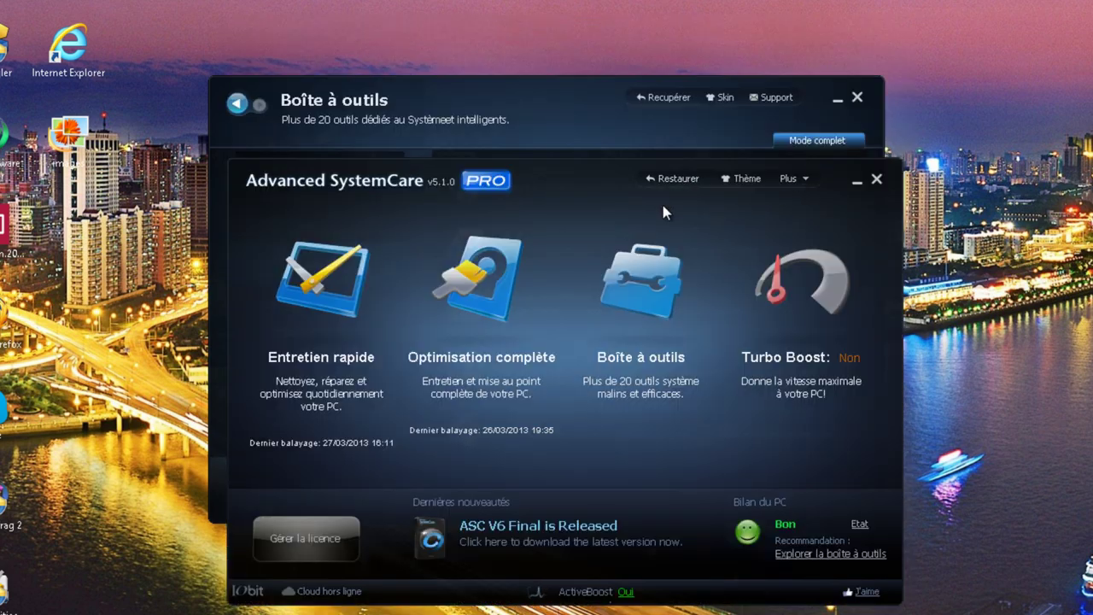
mouse_move(639, 293)
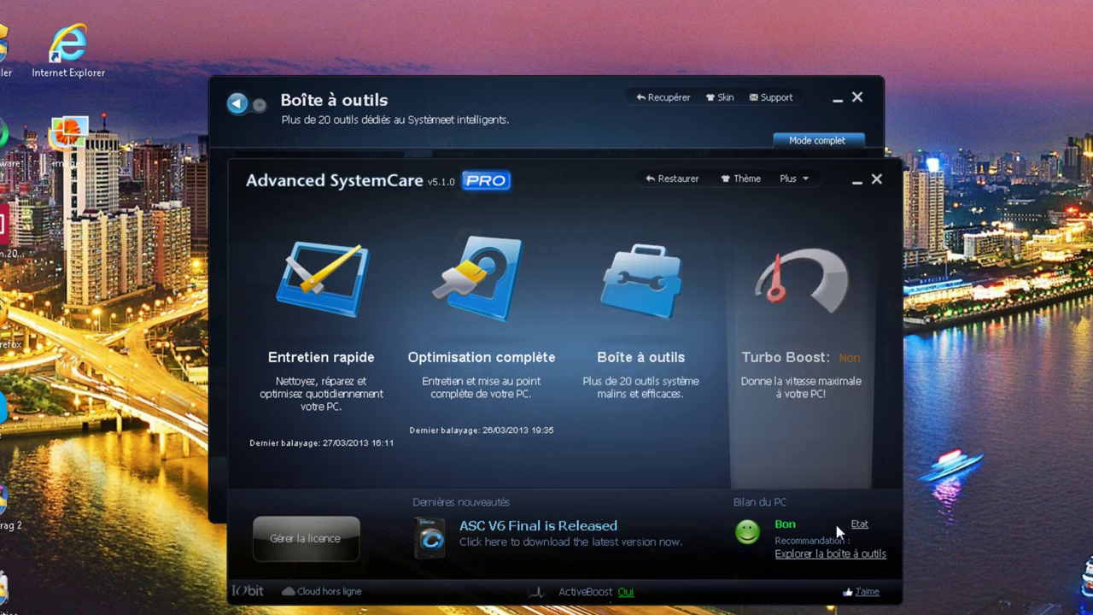
mouse_move(760, 329)
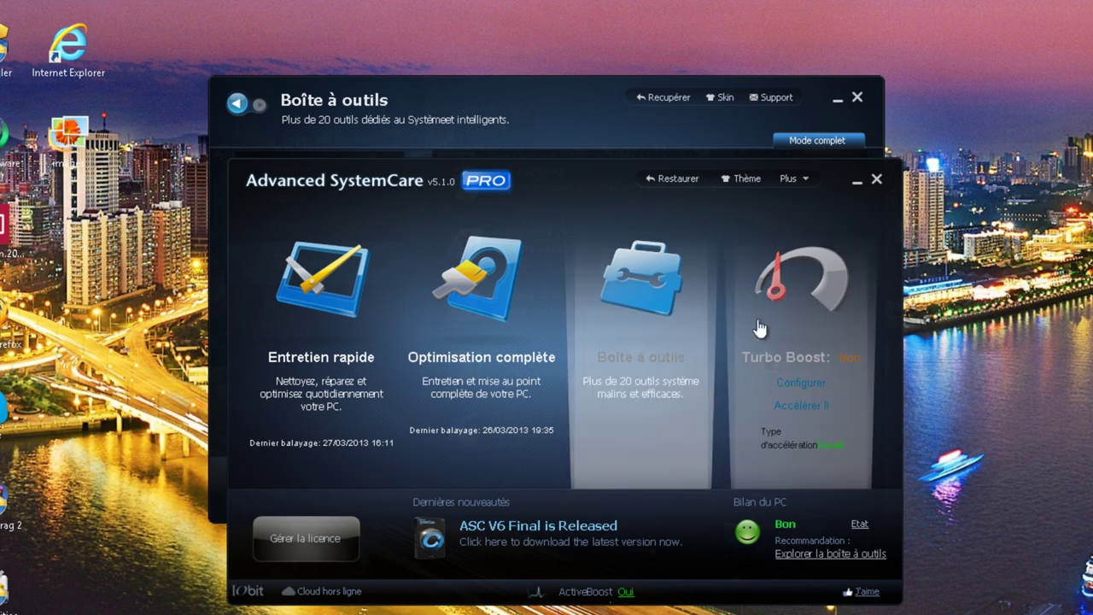
mouse_move(312, 333)
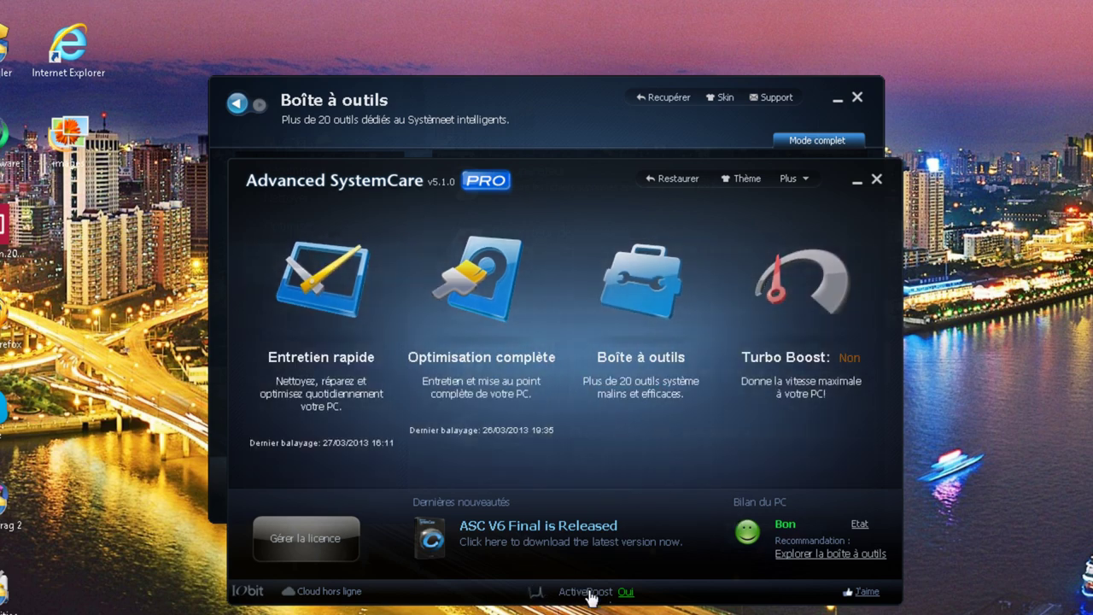
mouse_move(619, 438)
mouse_move(647, 461)
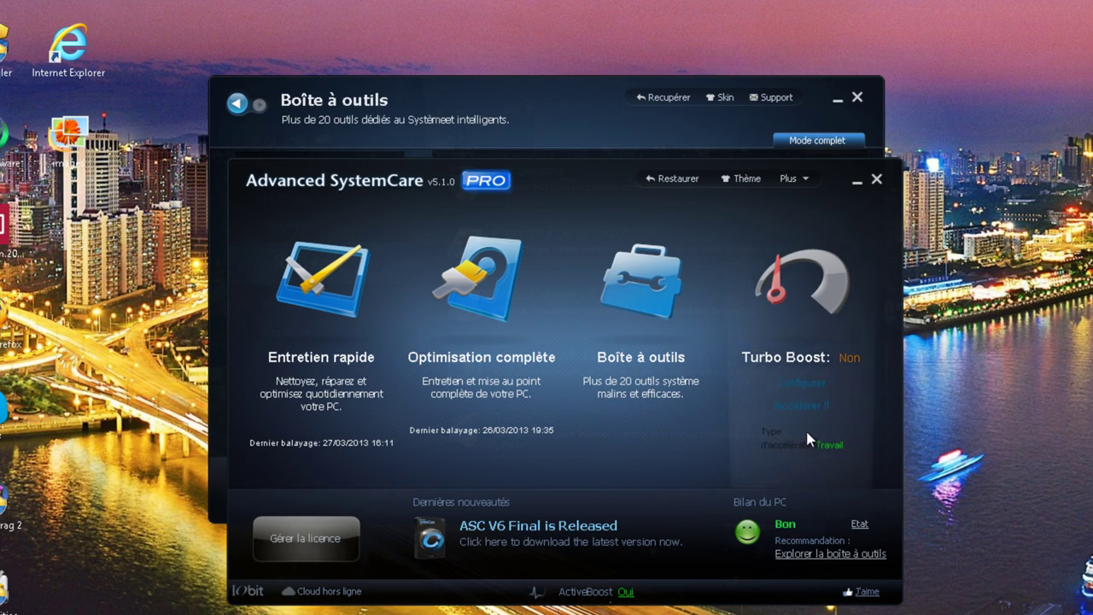
mouse_move(810, 430)
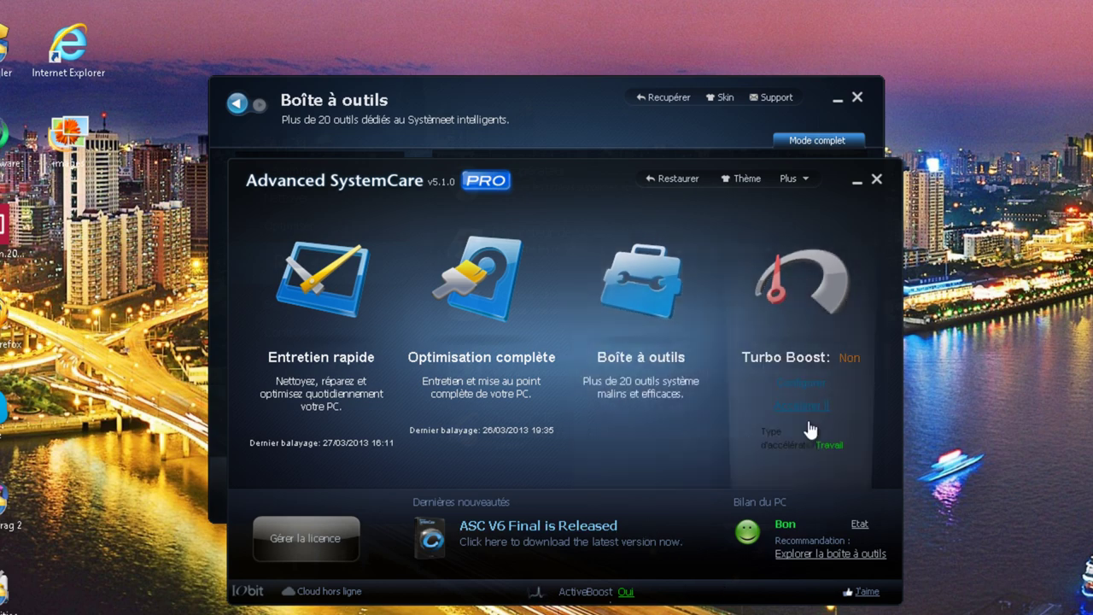
left_click(877, 178)
left_click(857, 96)
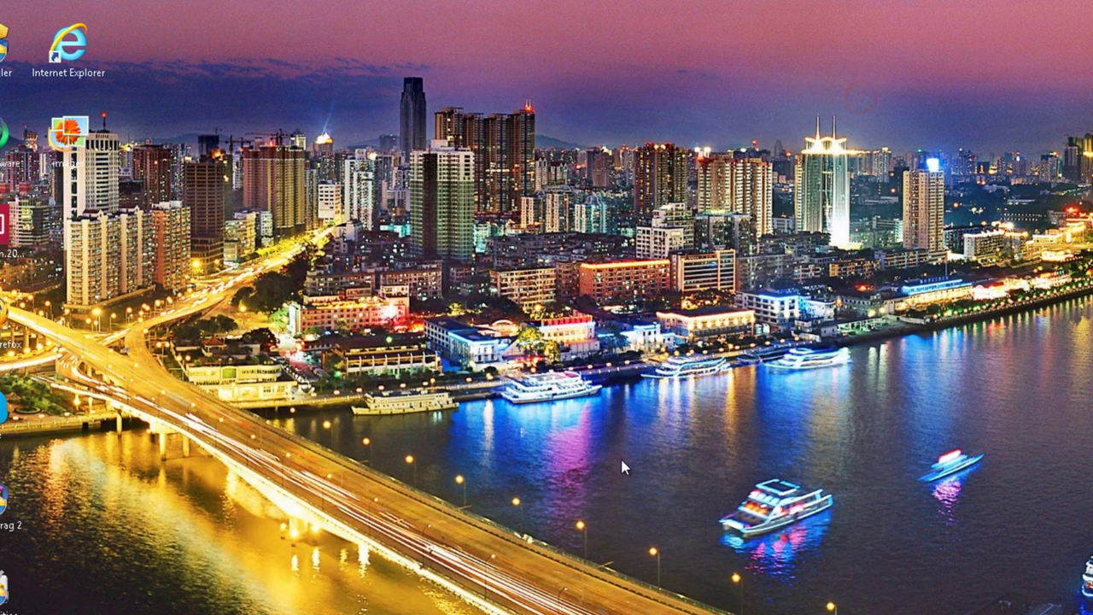